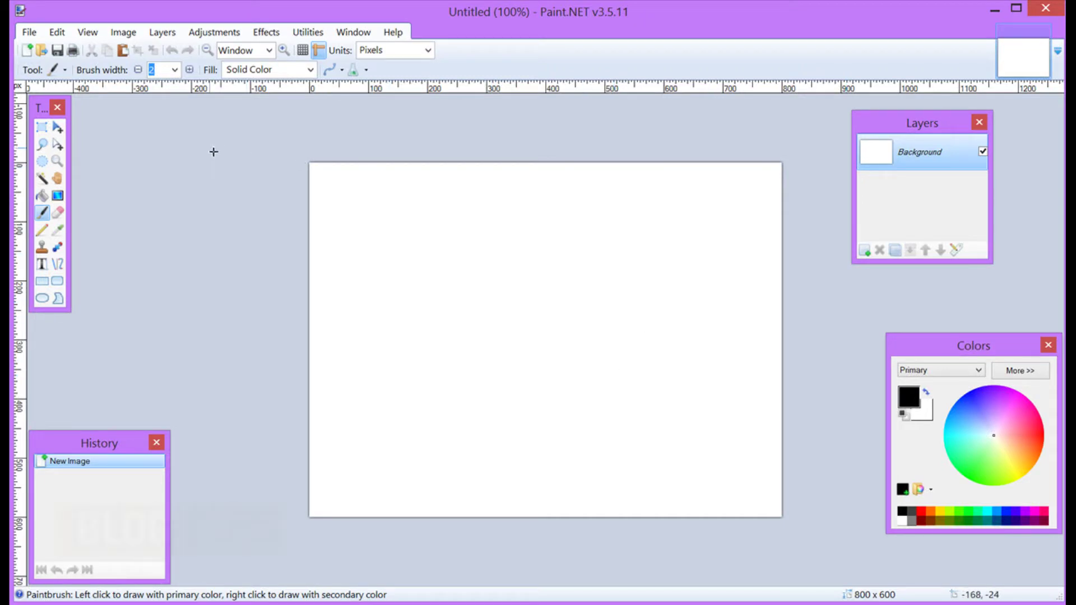
# Step: Create a new blank image sized 600 × 600 pixels
pyautogui.click(29, 33)
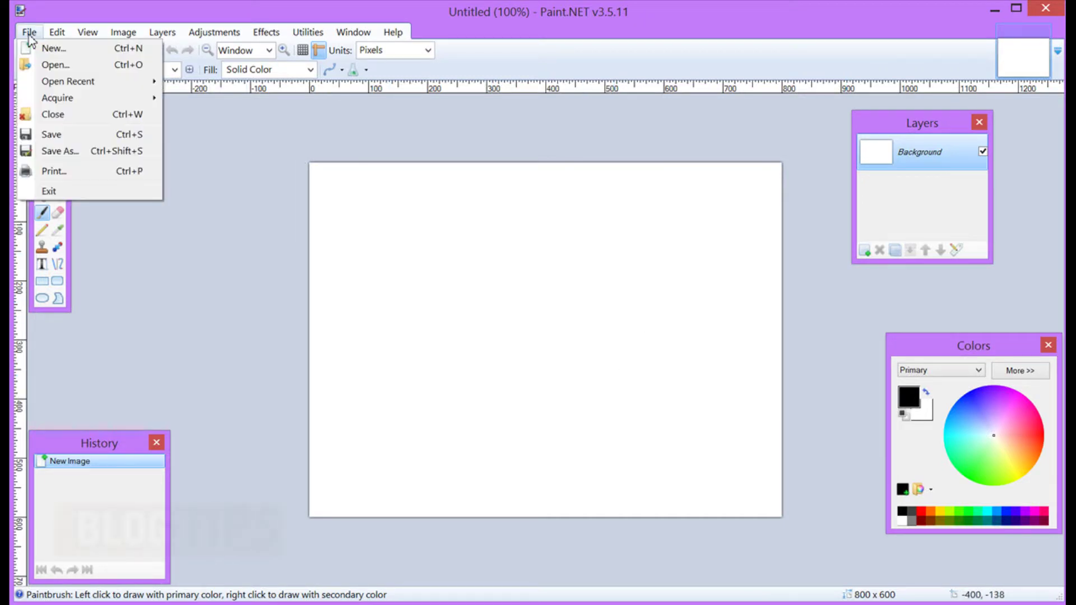
pyautogui.click(44, 49)
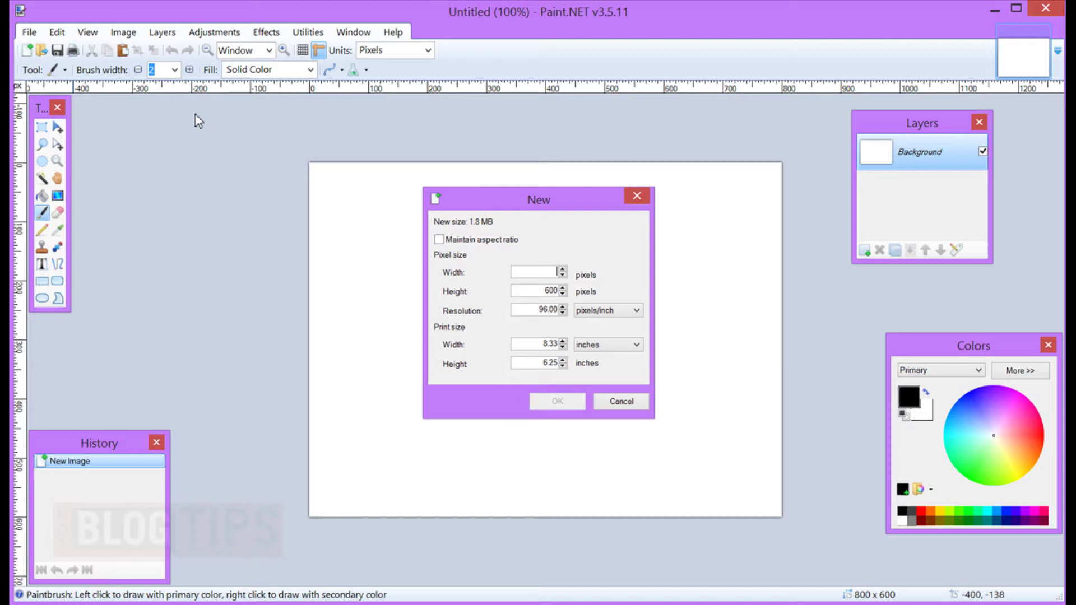
pyautogui.write('600')
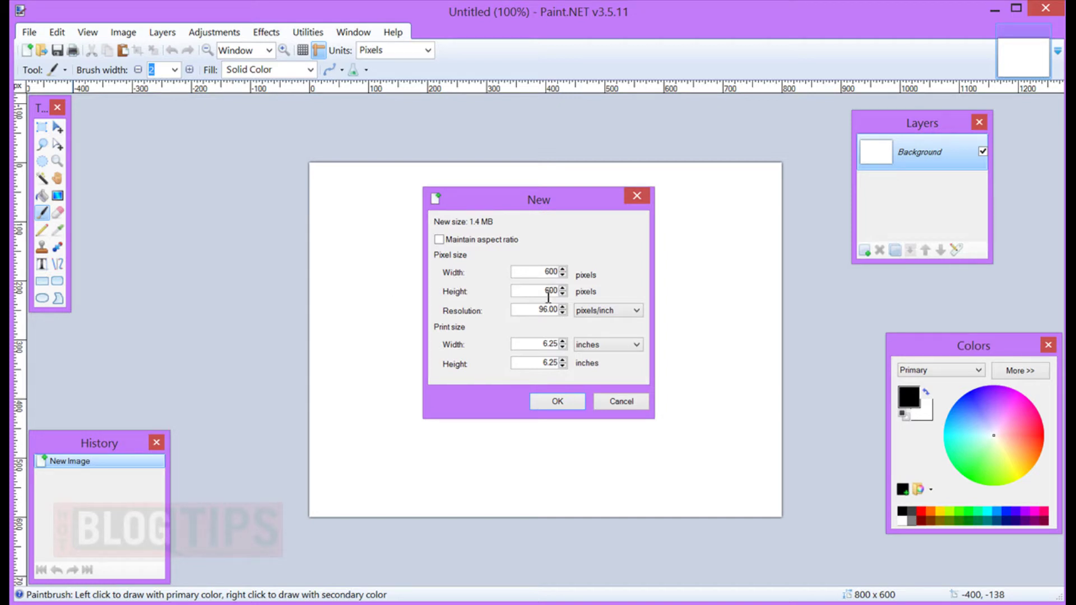
pyautogui.click(562, 401)
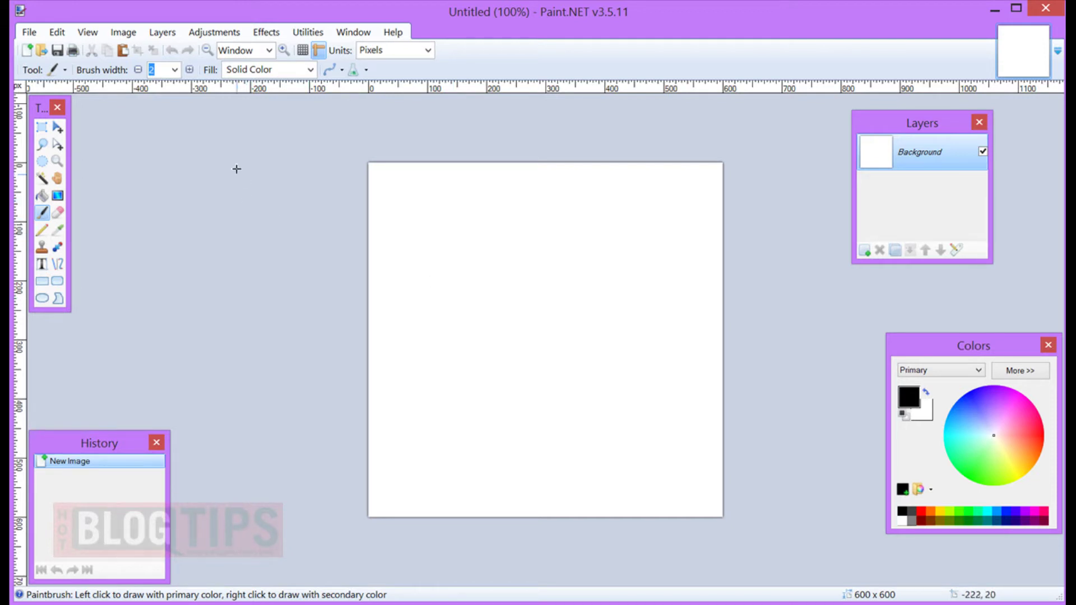
pyautogui.click(160, 33)
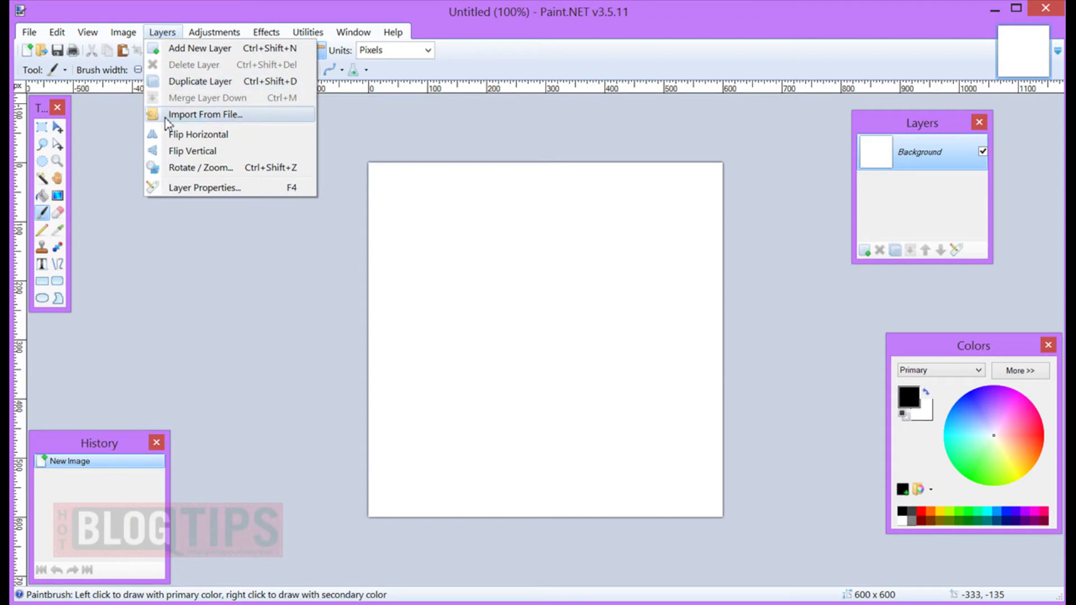
# Step: Import the 1 300 pink flower photo as a layer and move it into the bottom-right quarter
pyautogui.click(167, 116)
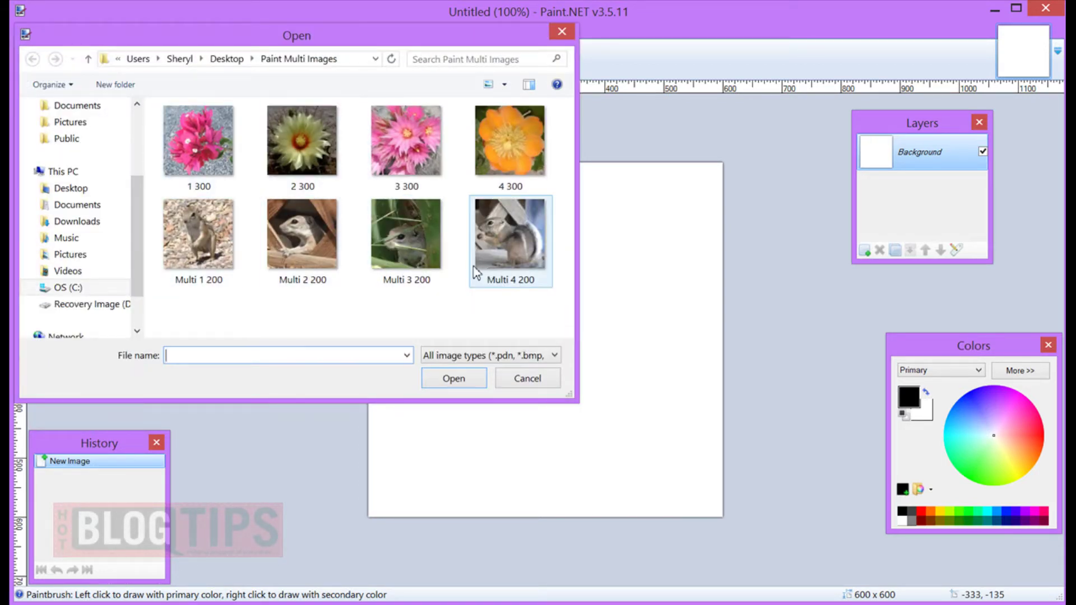
pyautogui.click(218, 156)
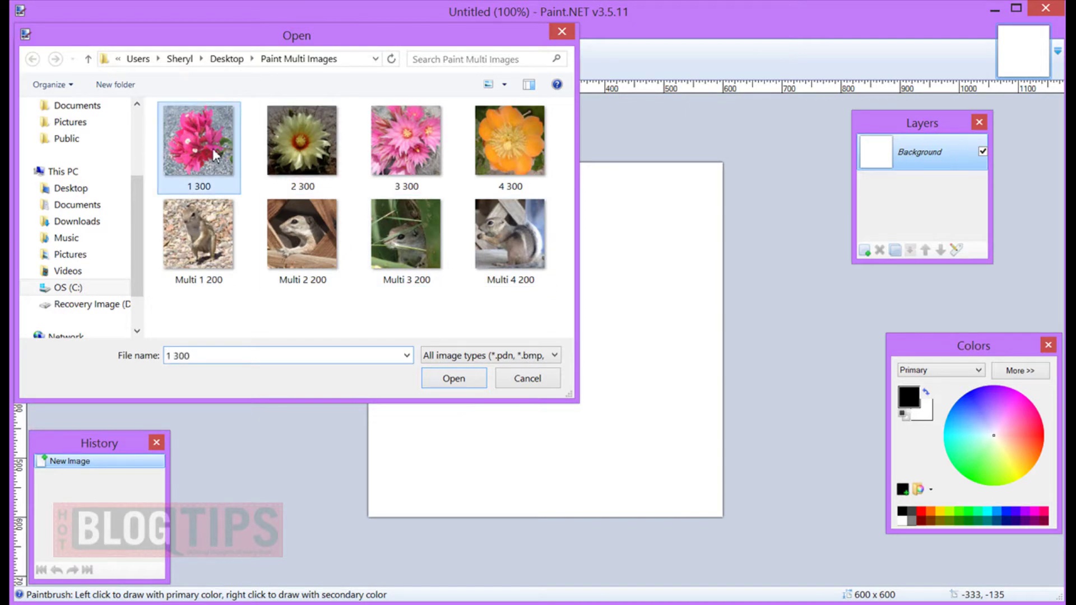
pyautogui.click(467, 385)
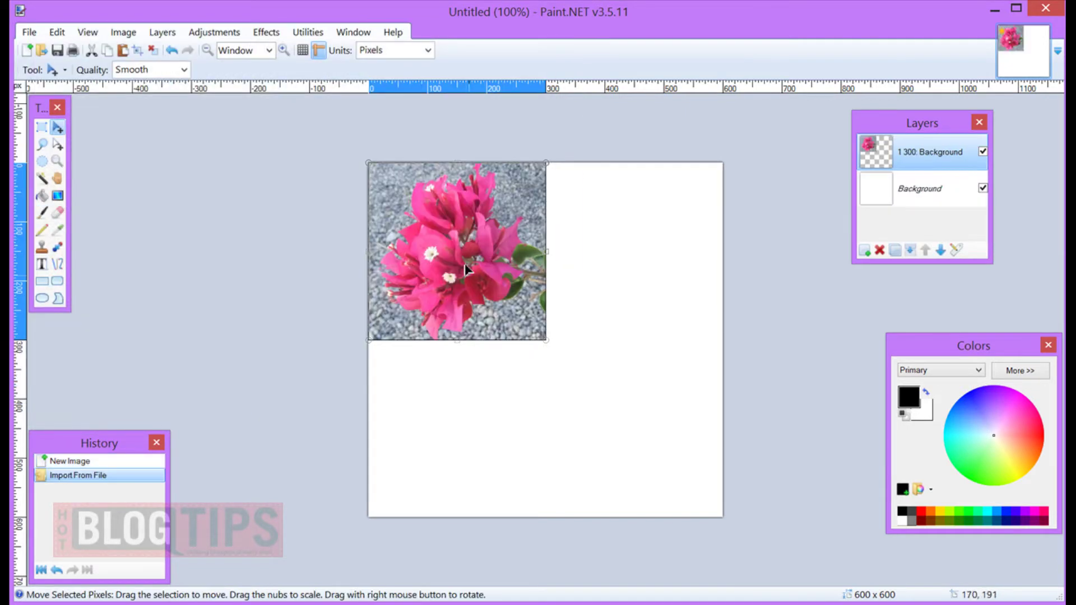
pyautogui.moveTo(459, 258); pyautogui.dragTo(637, 436)
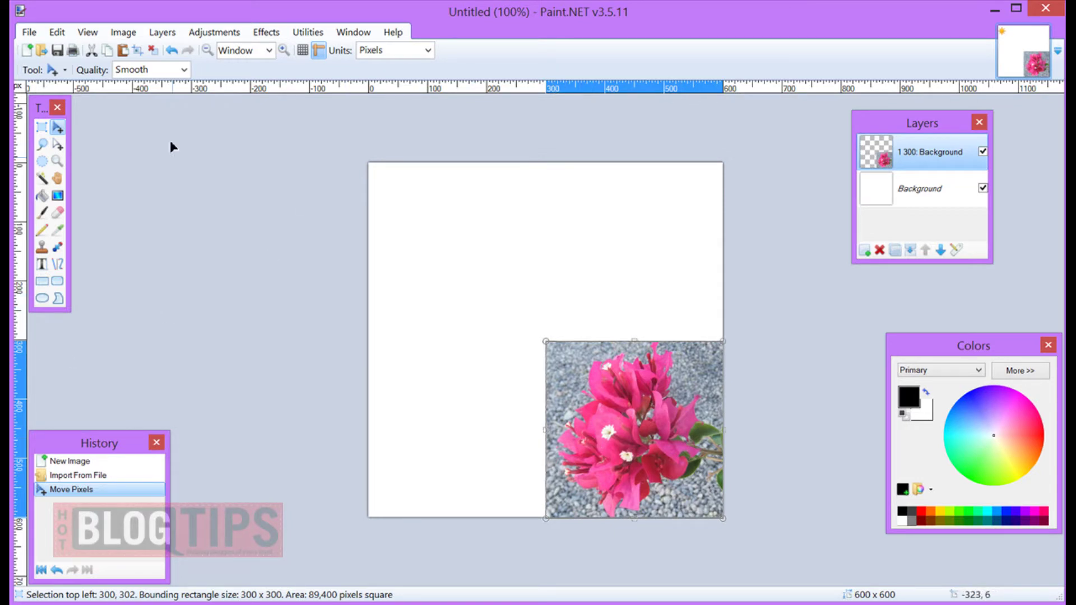
pyautogui.click(152, 53)
# Step: Import the 2 300 cream flower photo as a layer and place it in the bottom-left quarter
pyautogui.click(161, 32)
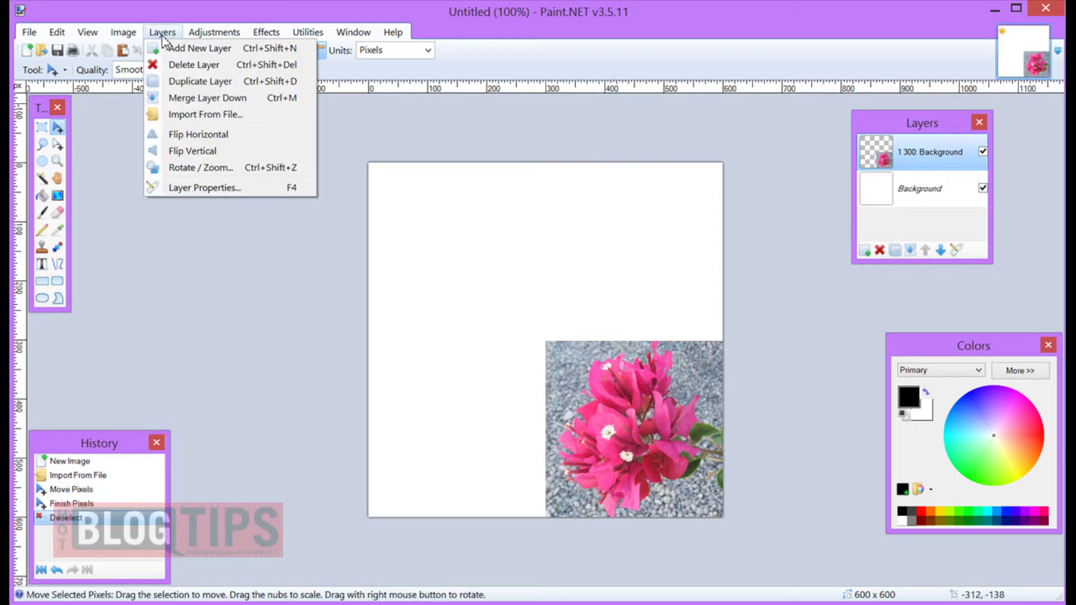
pyautogui.click(188, 114)
pyautogui.click(285, 147)
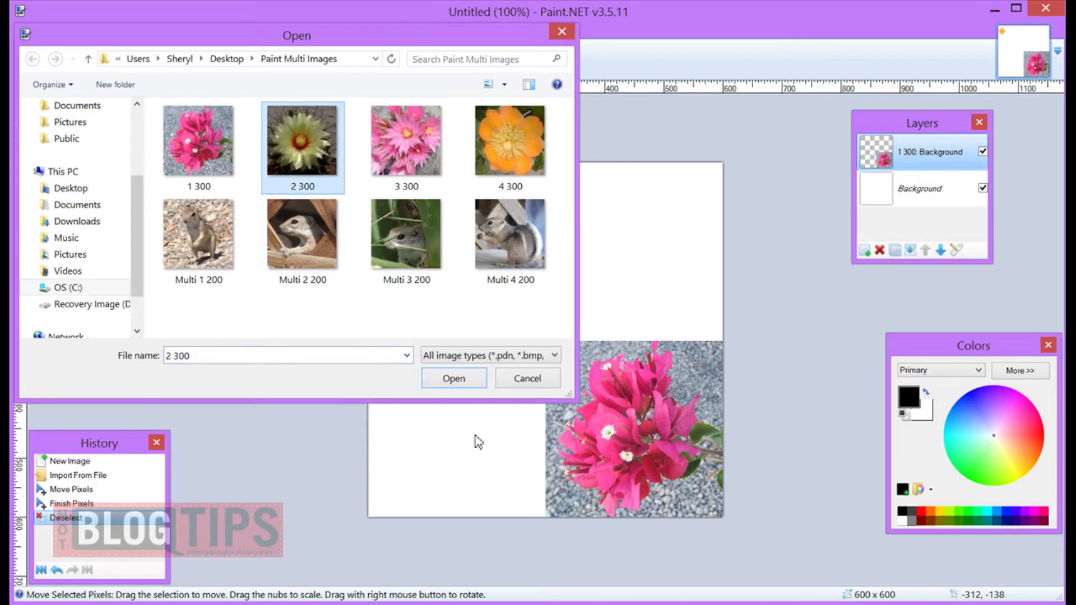
pyautogui.click(452, 378)
pyautogui.moveTo(442, 277); pyautogui.dragTo(443, 456)
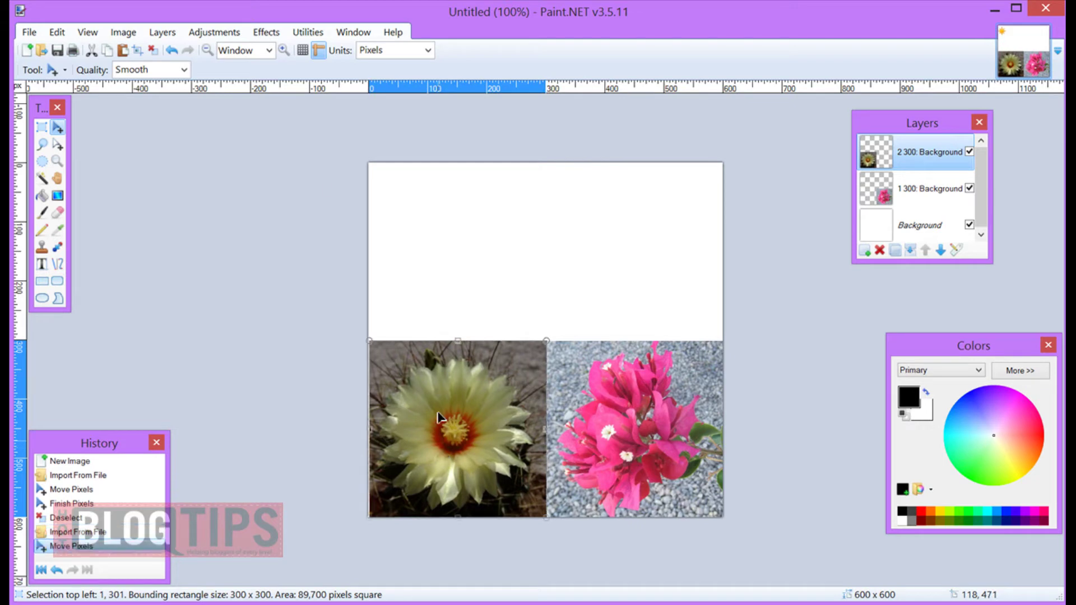
pyautogui.click(153, 55)
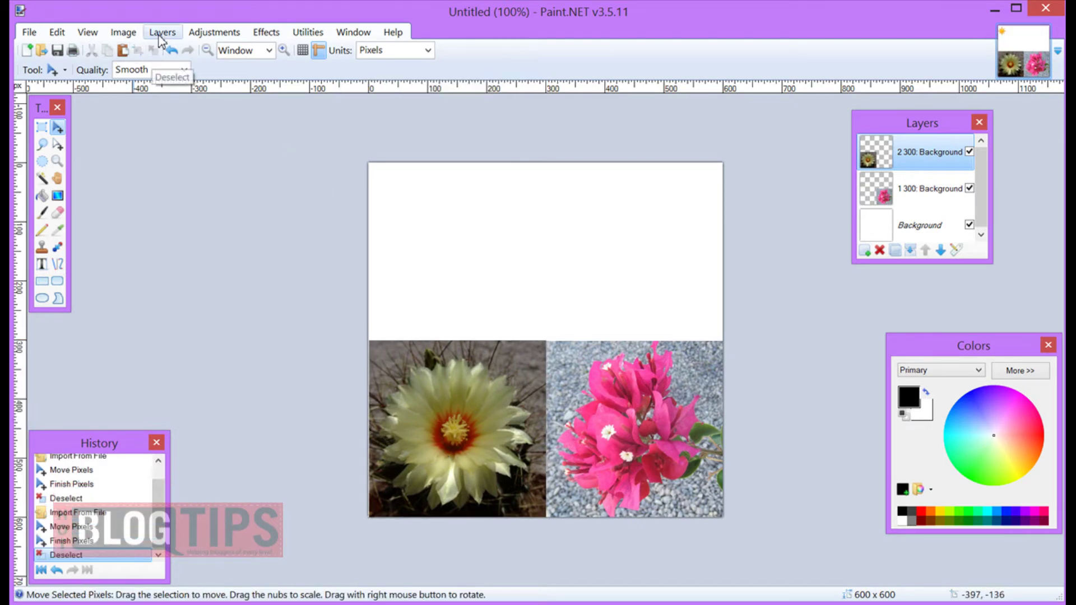
# Step: Import the 3 300 pink cactus photo as a layer and place it in the top-right quarter
pyautogui.click(161, 33)
pyautogui.click(177, 115)
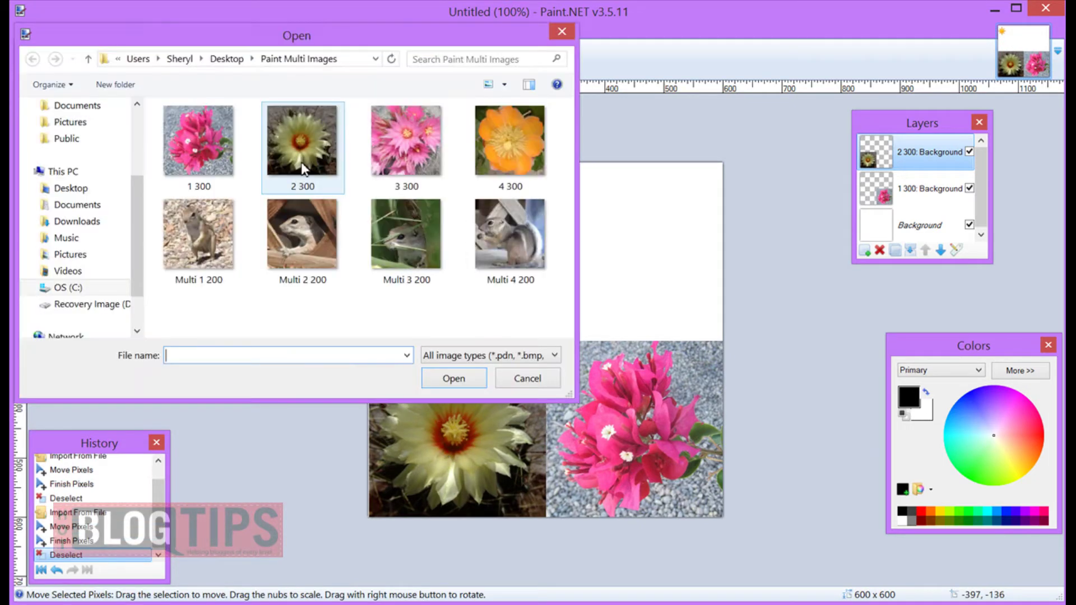
pyautogui.click(389, 151)
pyautogui.click(441, 380)
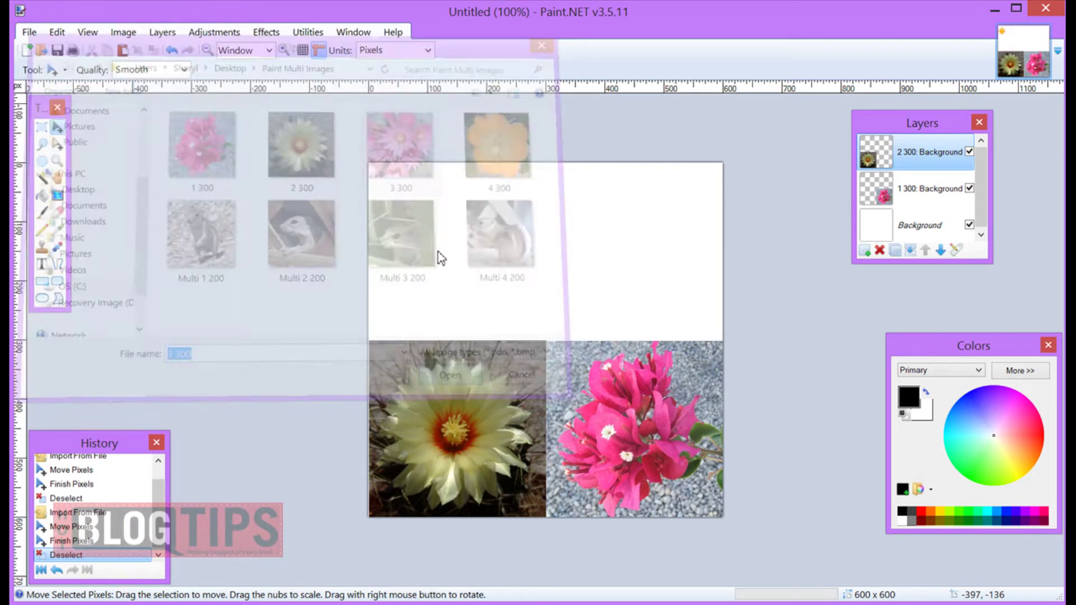
pyautogui.moveTo(540, 206); pyautogui.dragTo(588, 189)
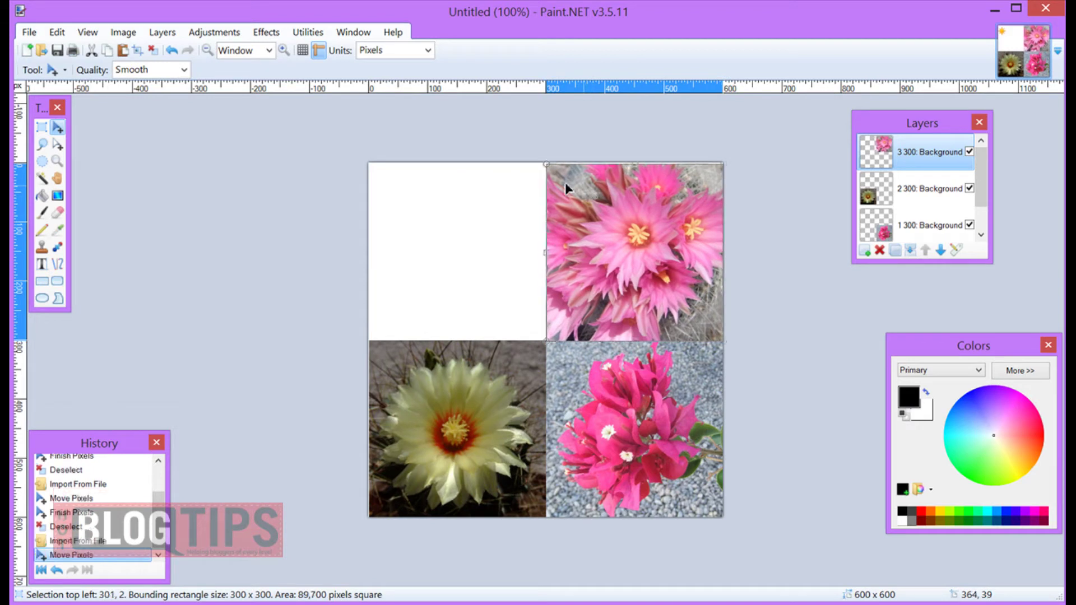
pyautogui.click(606, 233)
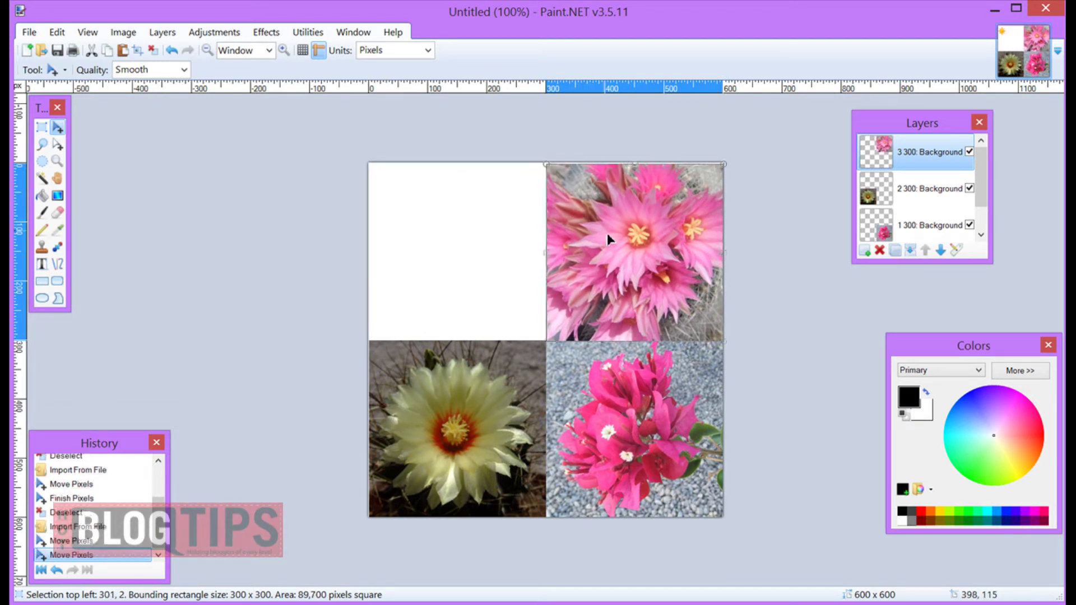
pyautogui.click(152, 50)
# Step: Import the 4 300 orange flower photo as a layer filling the top-left quarter
pyautogui.click(162, 32)
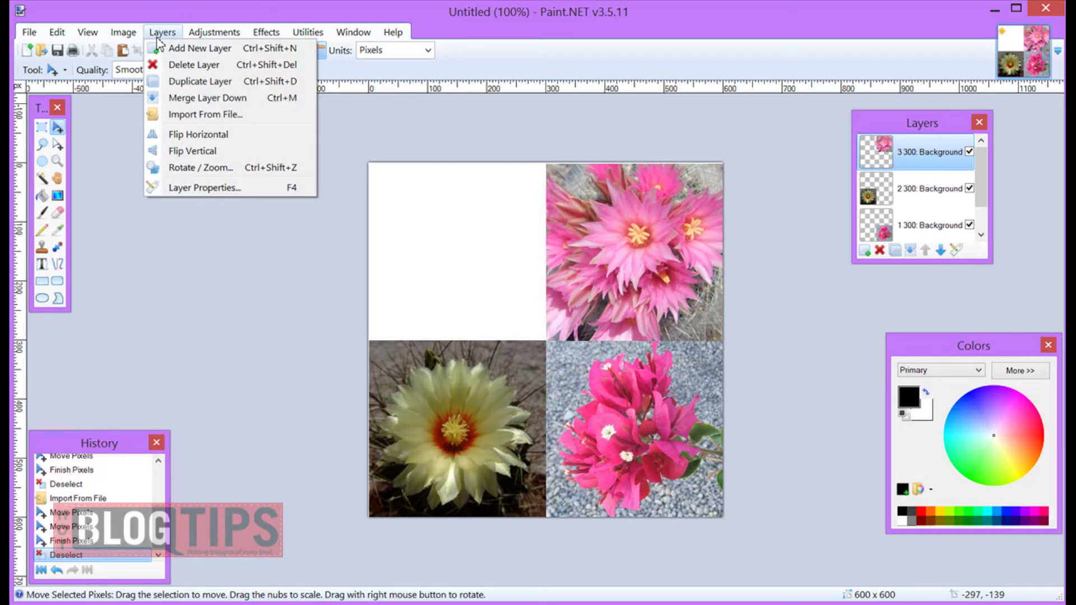
pyautogui.click(168, 114)
pyautogui.click(501, 168)
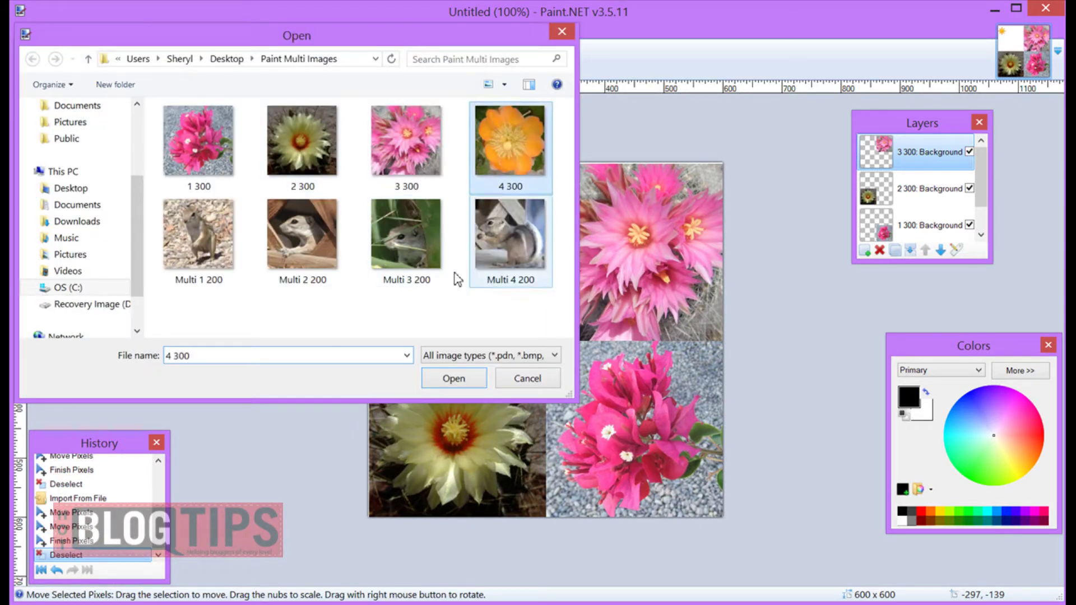
pyautogui.click(449, 377)
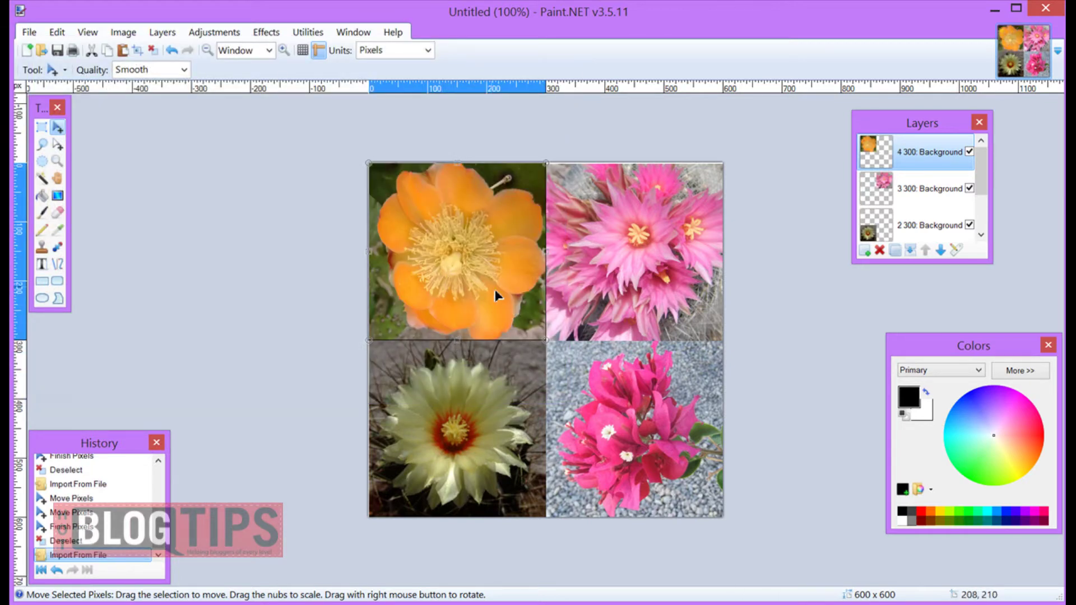
pyautogui.click(152, 50)
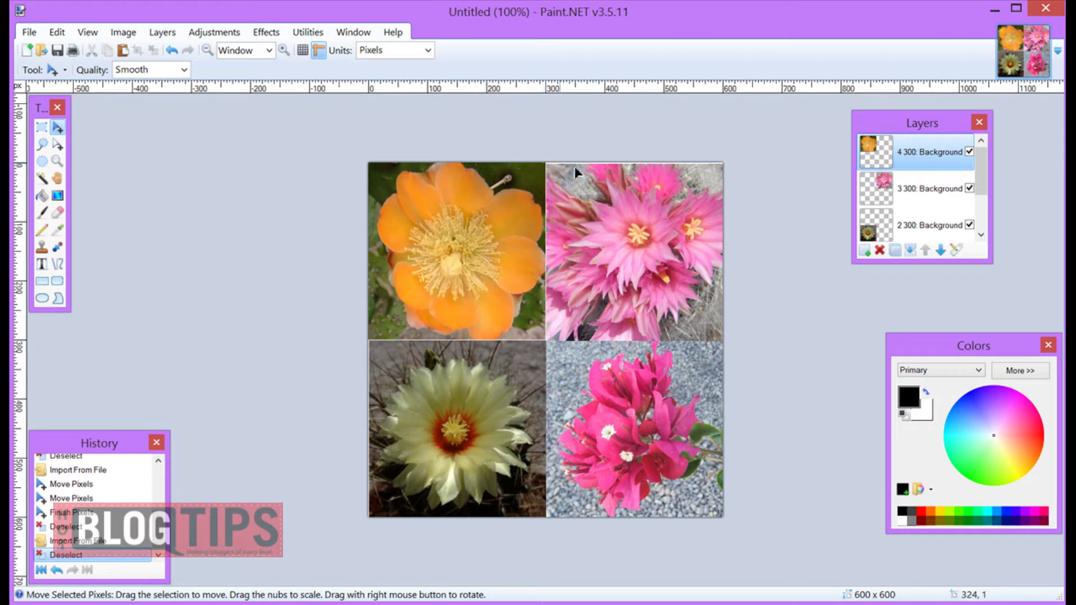
# Step: Reposition the Layers window further onscreen
pyautogui.moveTo(977, 187); pyautogui.dragTo(946, 207)
pyautogui.moveTo(925, 121); pyautogui.dragTo(853, 139)
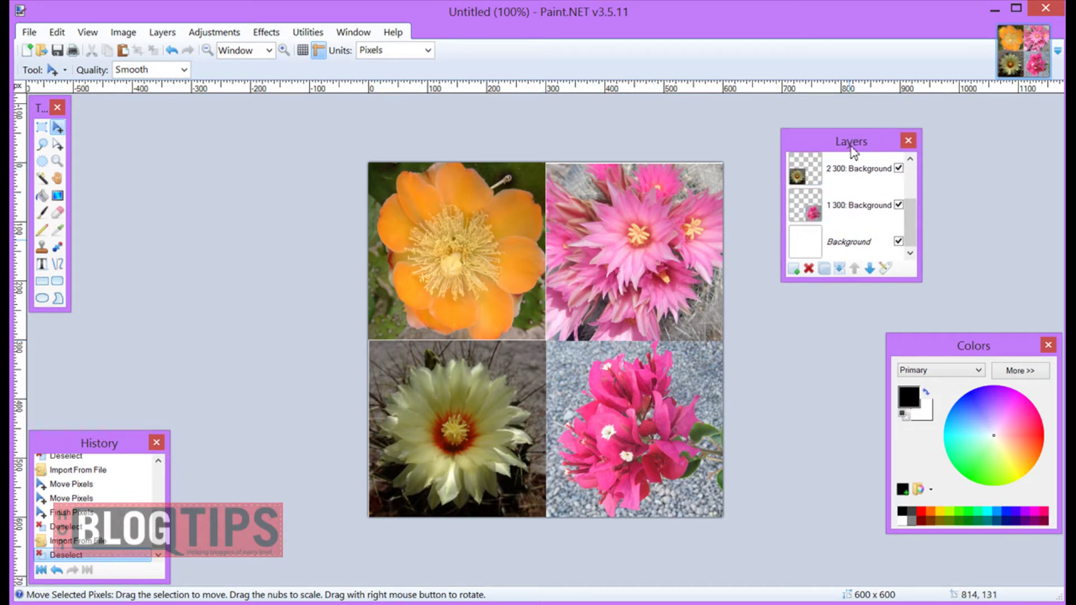
pyautogui.scroll(3, 847, 251)
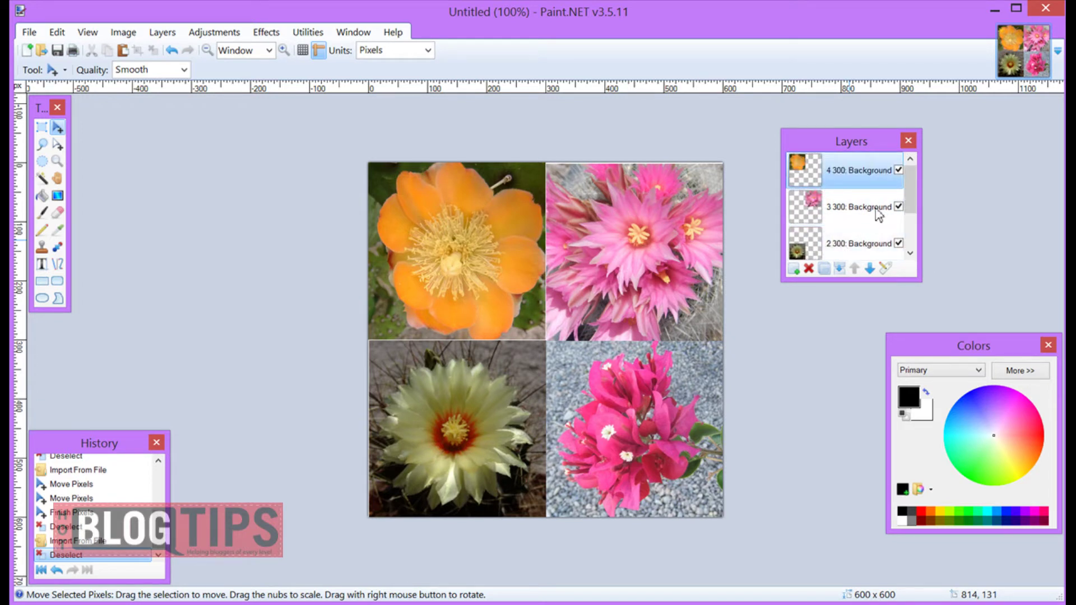
pyautogui.moveTo(920, 209); pyautogui.dragTo(912, 234)
# Step: Fill the Background layer with pinkish red, hide it, then close the collage image
pyautogui.click(877, 252)
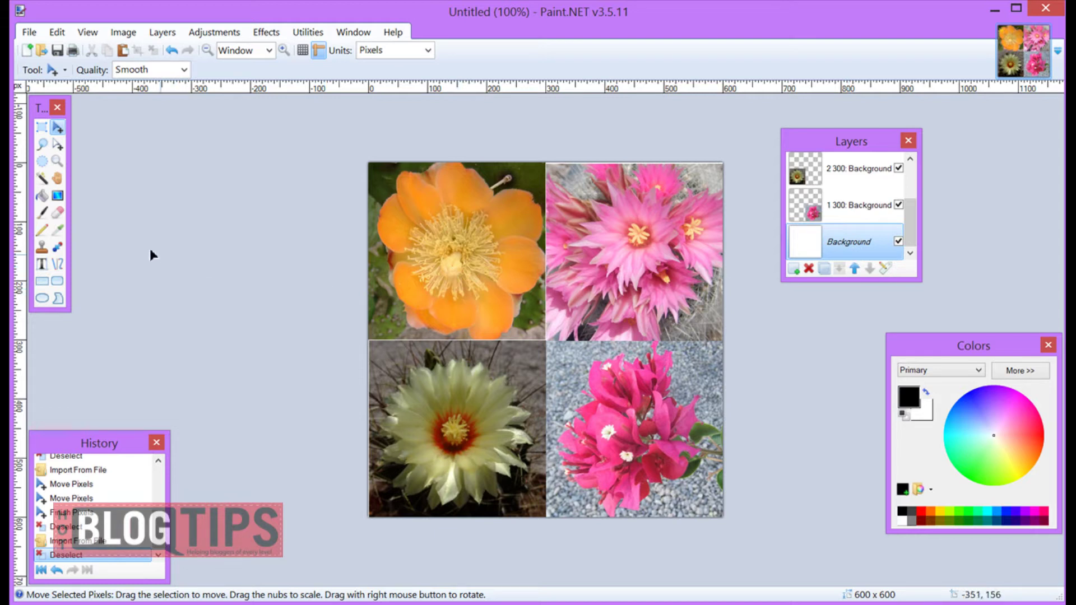
pyautogui.click(42, 195)
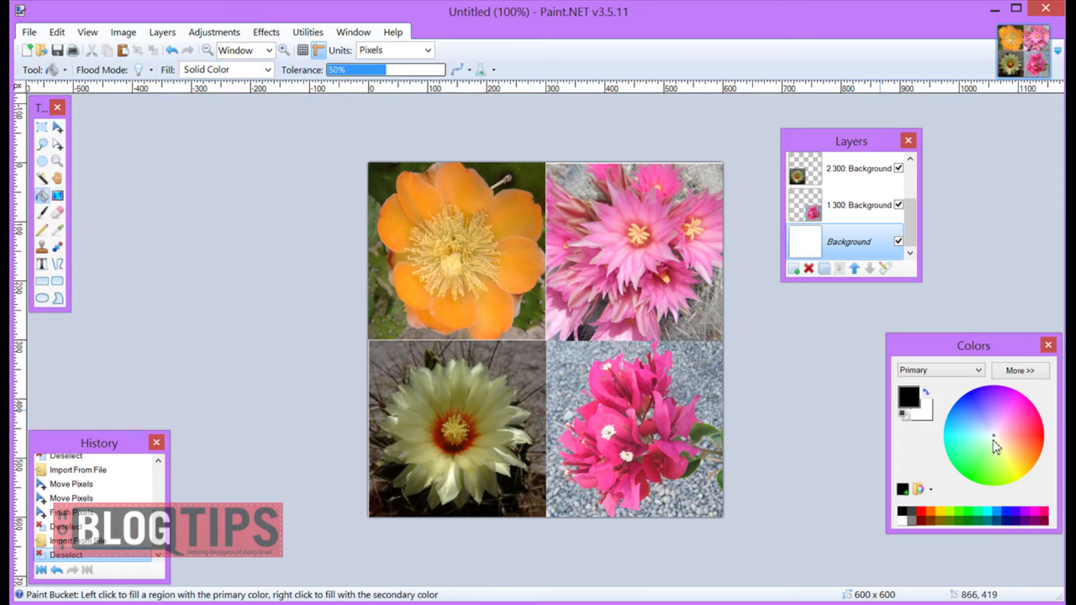
pyautogui.click(1037, 425)
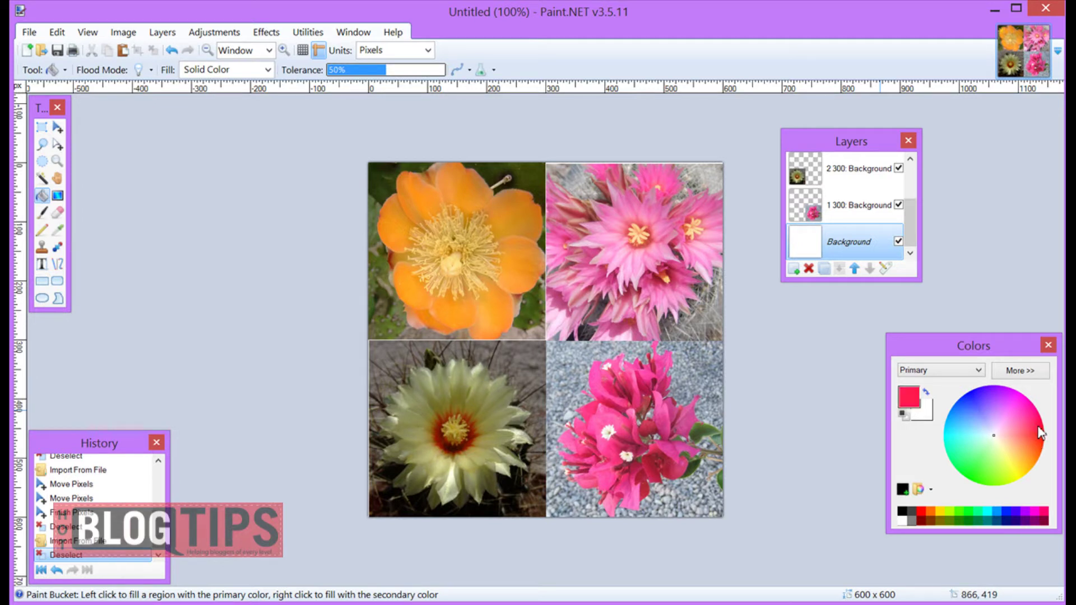
pyautogui.click(542, 337)
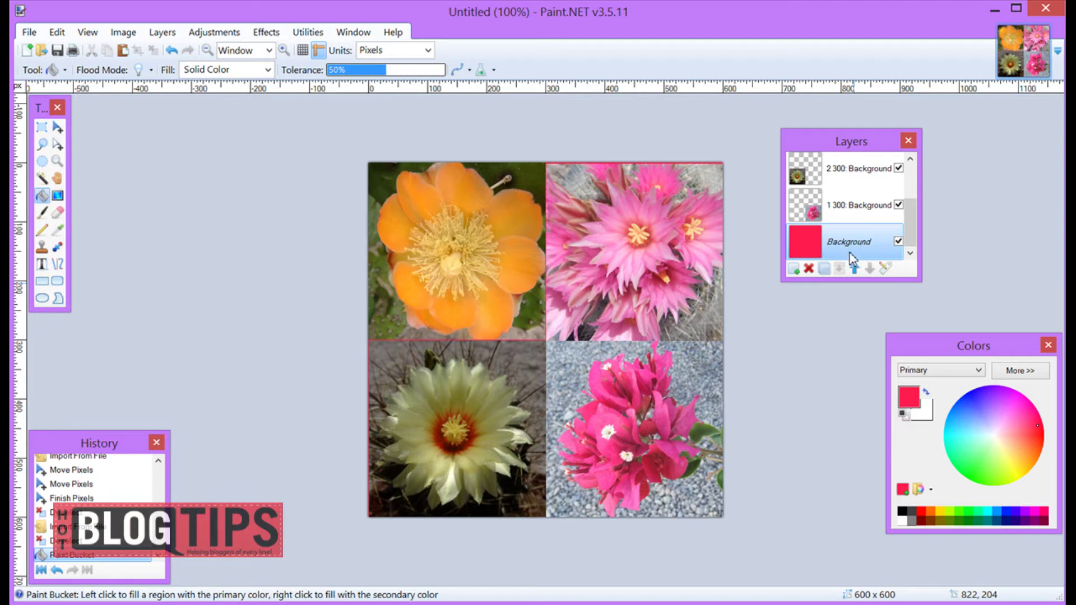
pyautogui.click(899, 241)
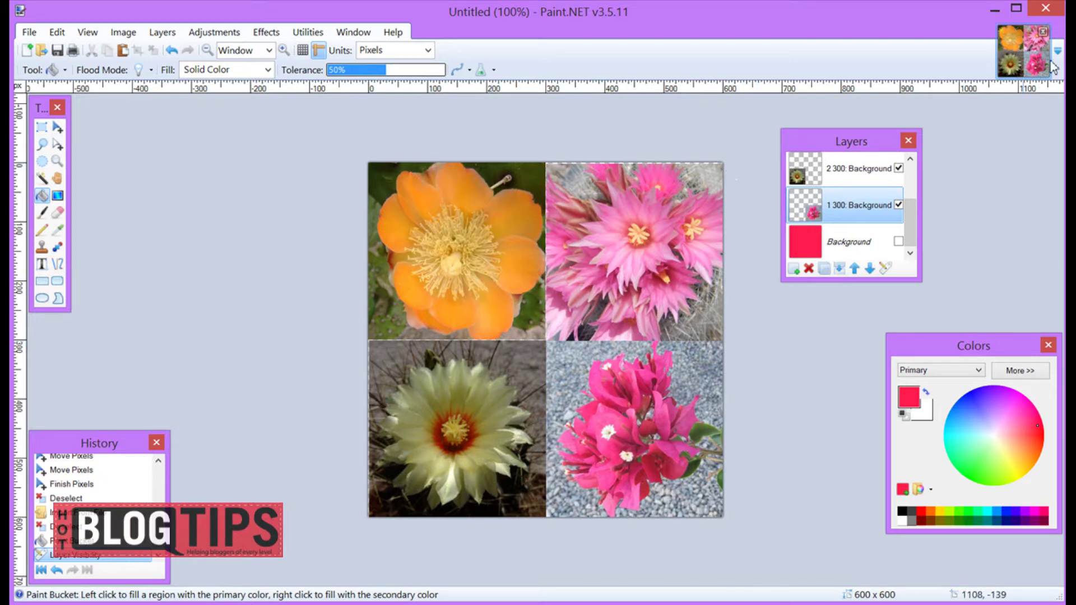
pyautogui.click(1042, 33)
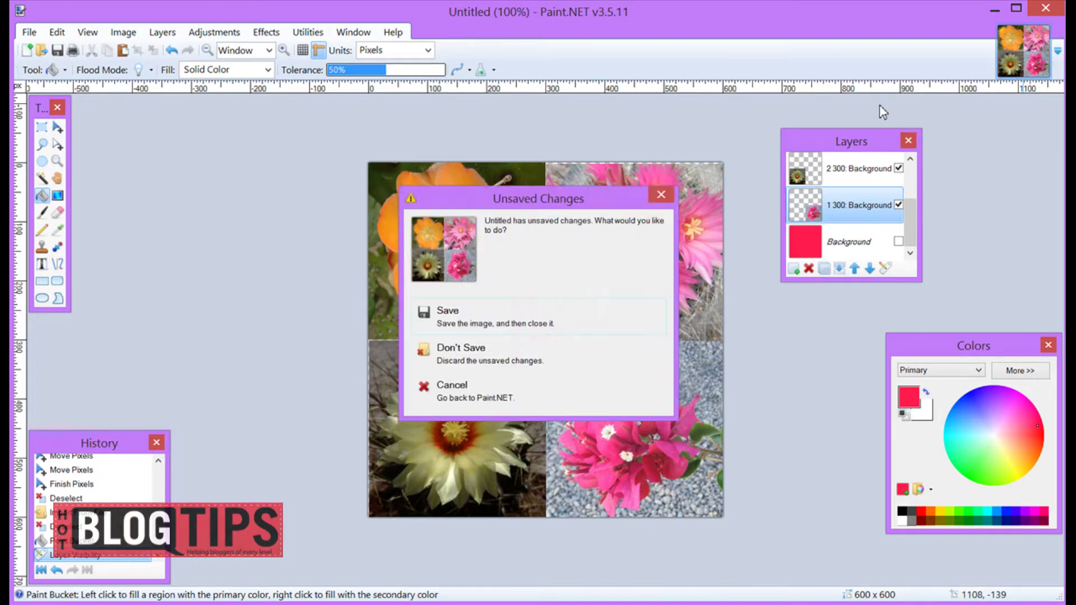
# Step: Discard the collage unsaved and create a new blank 300 × 600 pixel image
pyautogui.click(559, 352)
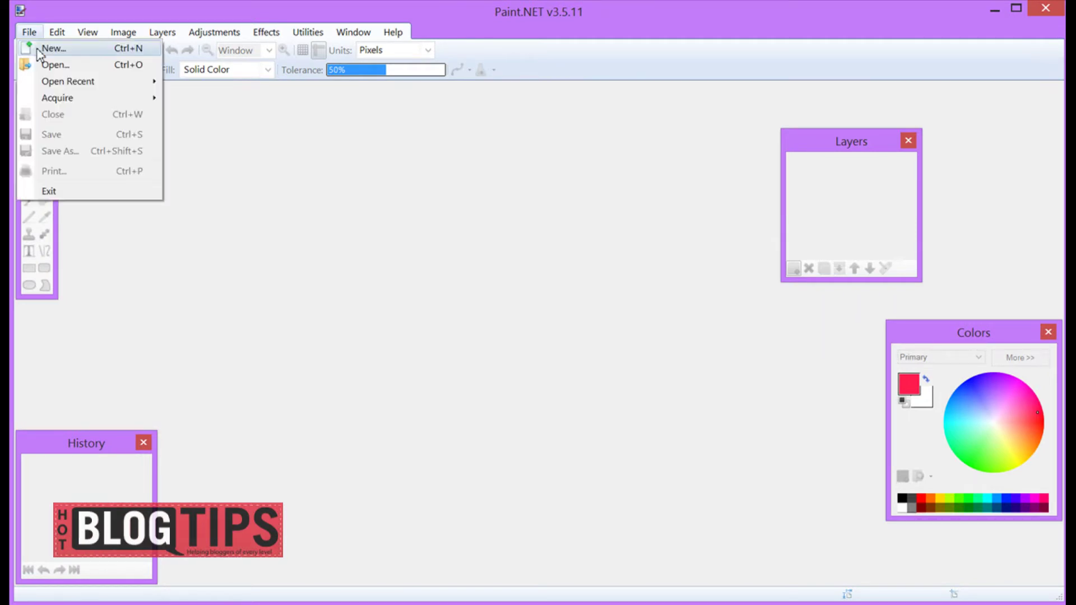
pyautogui.click(41, 55)
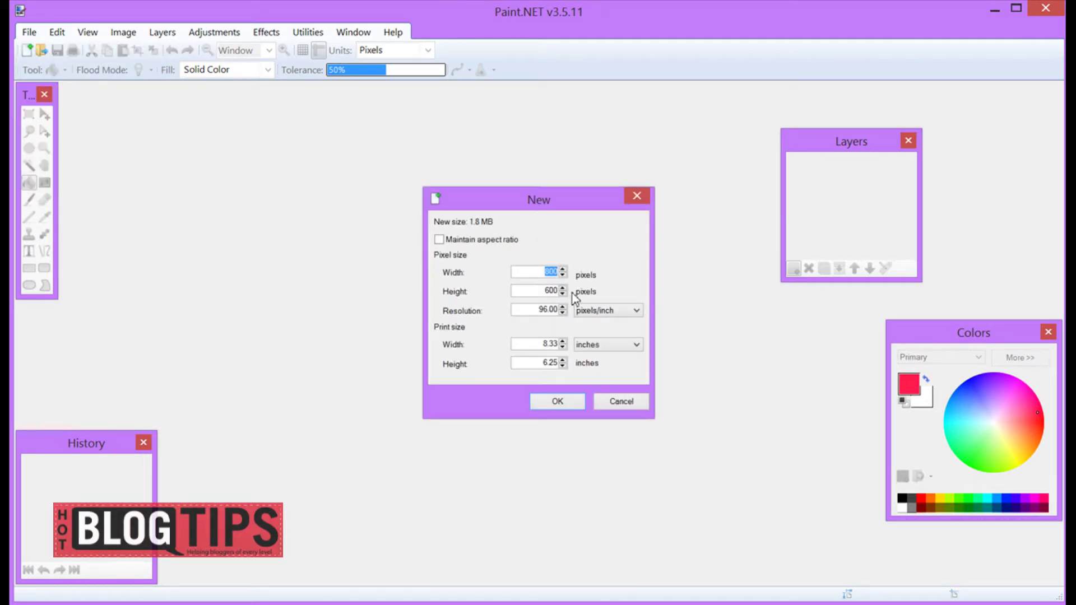
pyautogui.press('BackSpace')
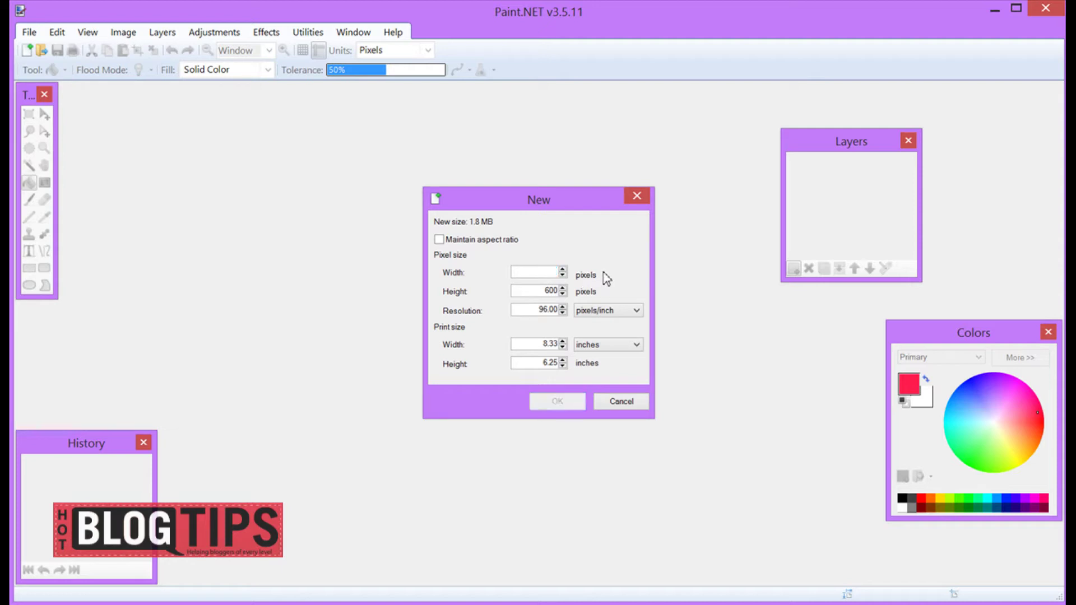
pyautogui.write('300')
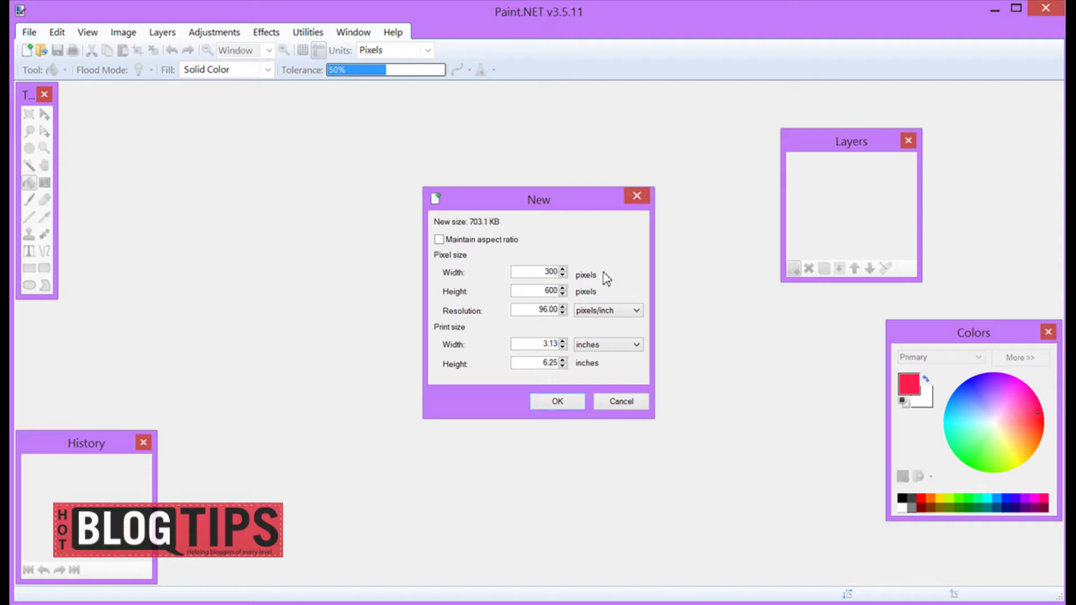
pyautogui.click(558, 401)
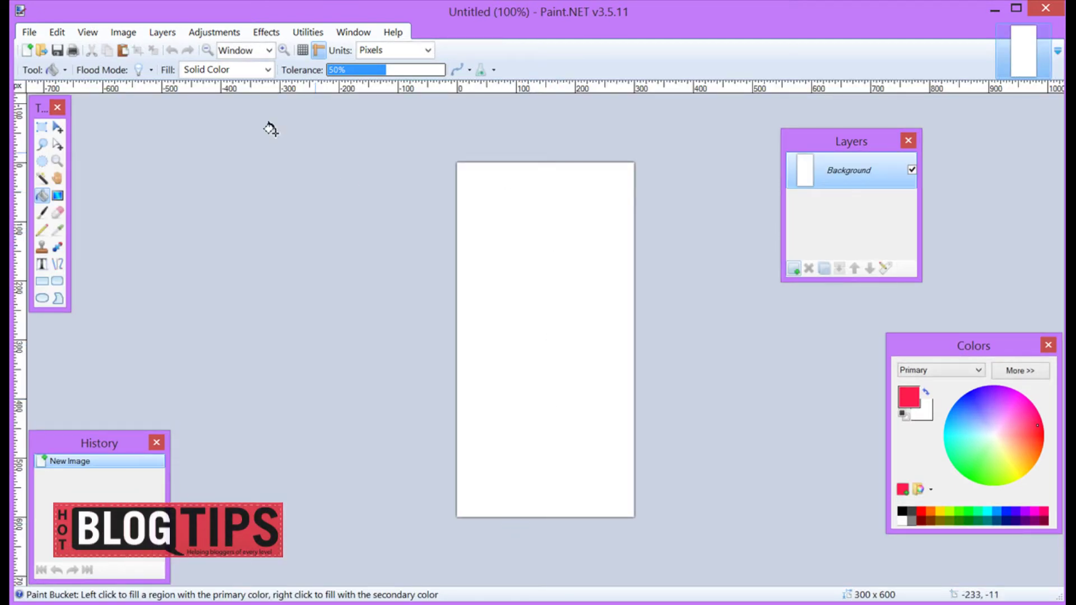
pyautogui.click(162, 32)
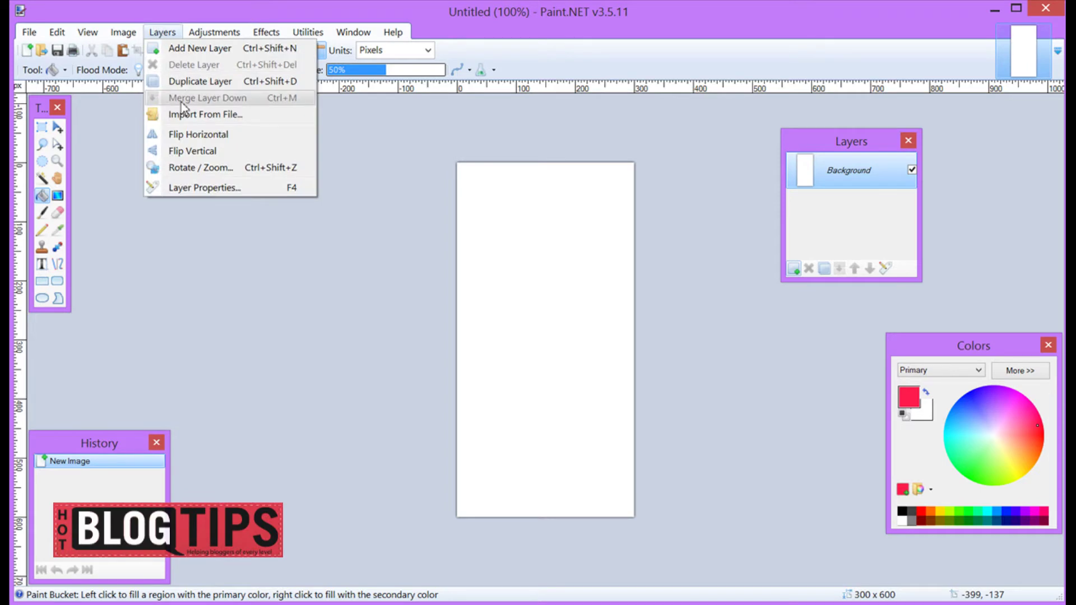
# Step: Import the 1 300 pink flower photo as a layer and place it in the lower half
pyautogui.click(194, 114)
pyautogui.click(202, 140)
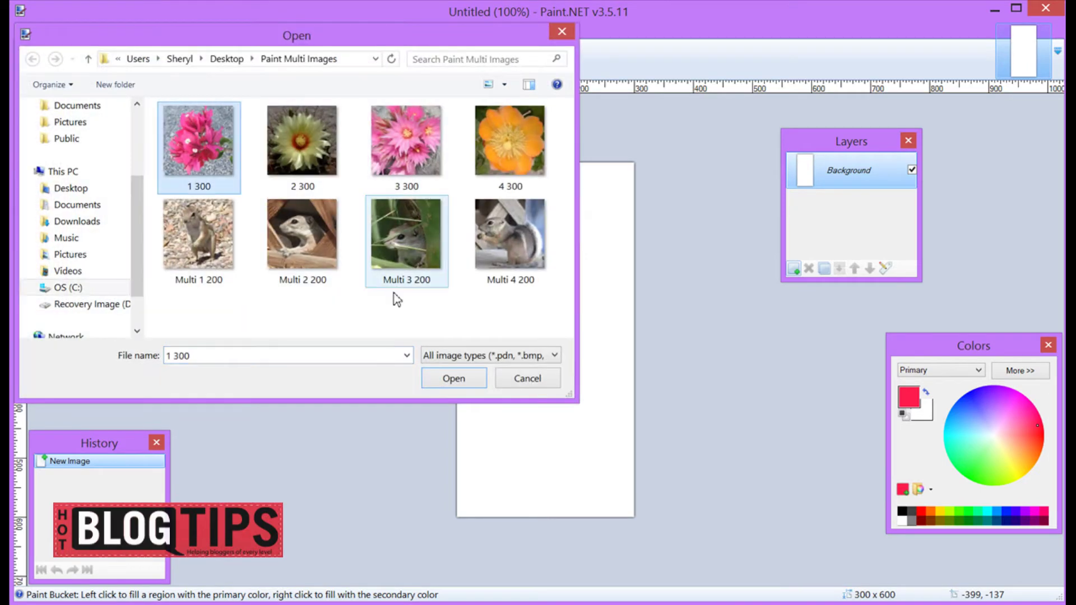
pyautogui.click(453, 381)
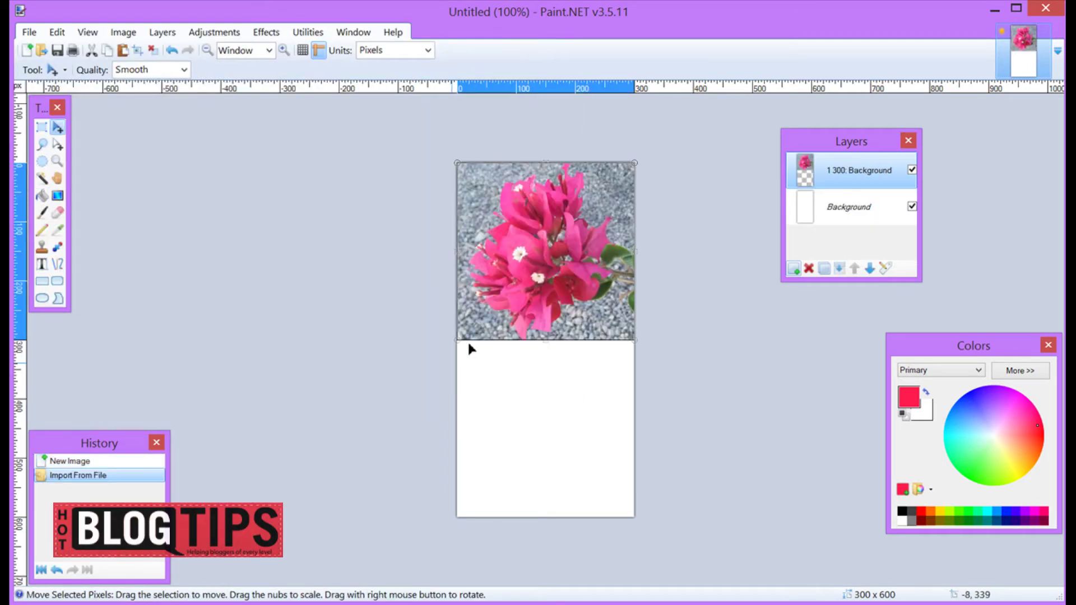
pyautogui.moveTo(538, 261); pyautogui.dragTo(537, 444)
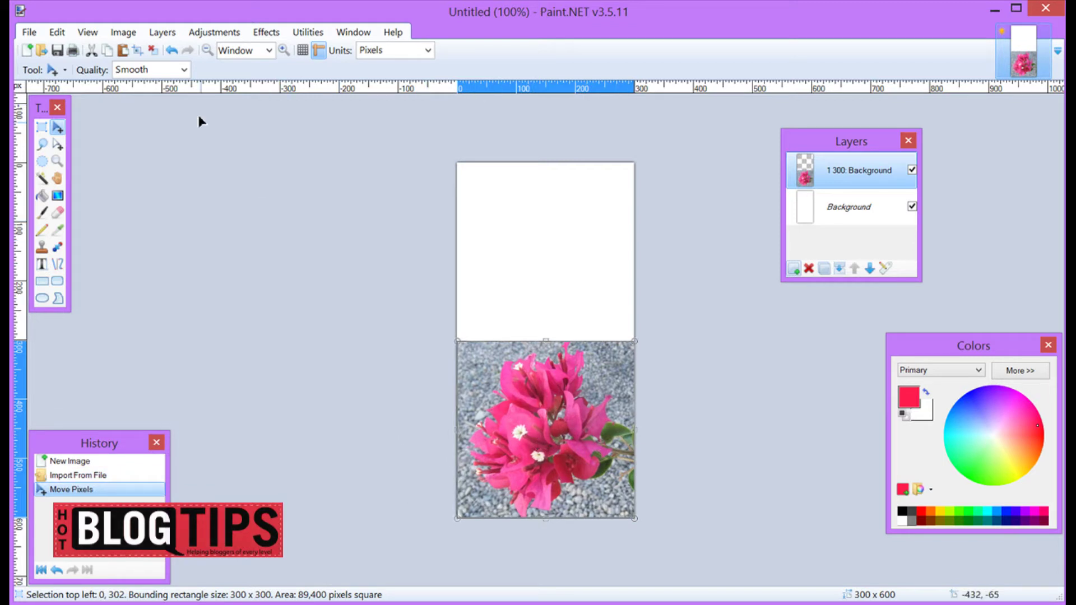
pyautogui.hotkey('ctrl', 'd')
# Step: Import the 2 300 cream cactus flower photo as a layer in the upper half
pyautogui.click(163, 33)
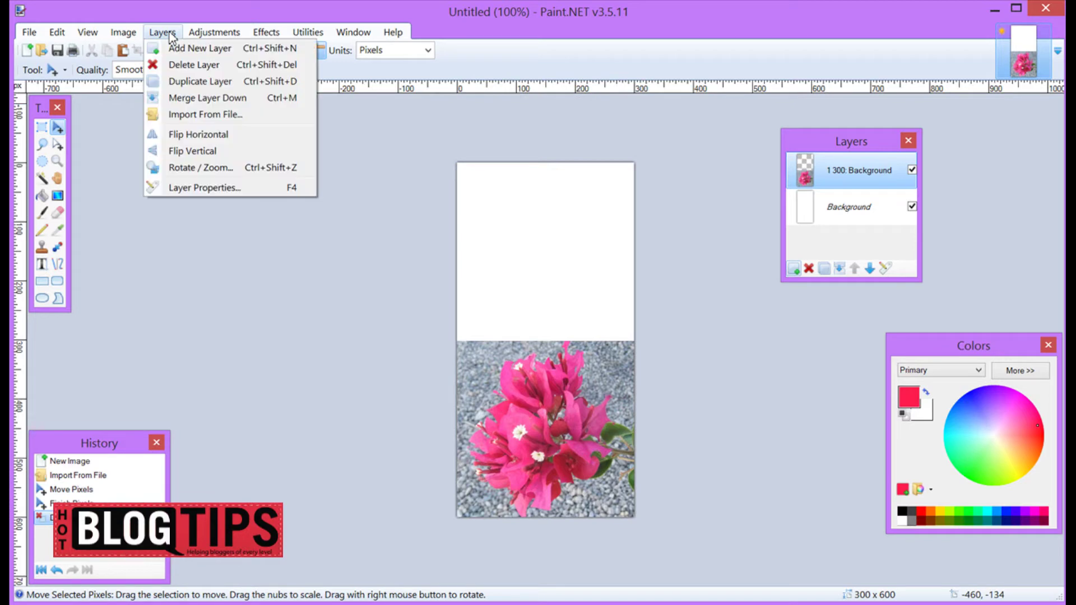
pyautogui.click(179, 120)
pyautogui.click(304, 159)
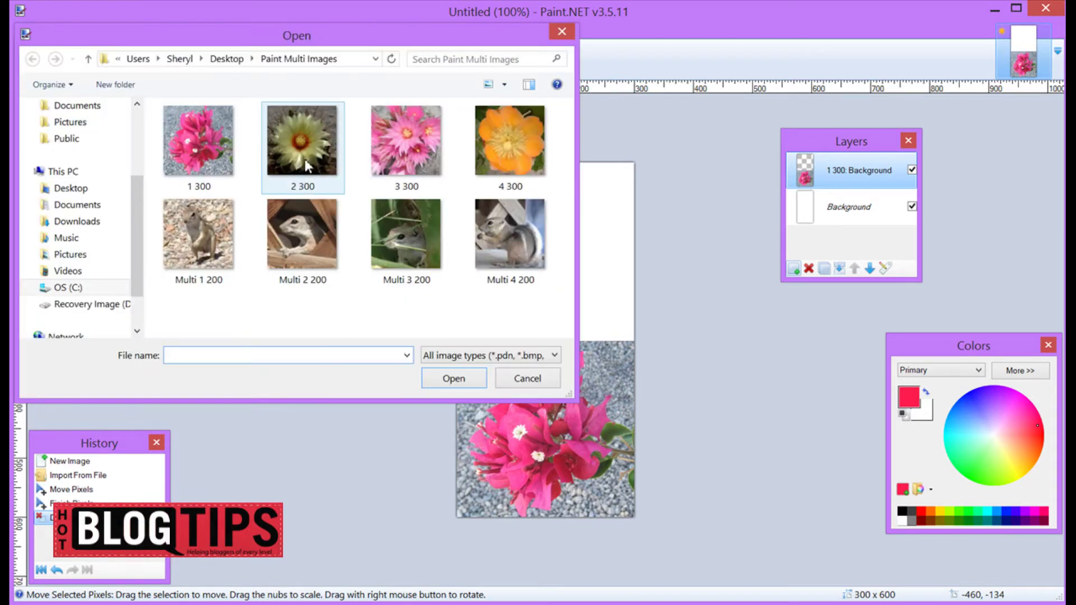
pyautogui.click(452, 377)
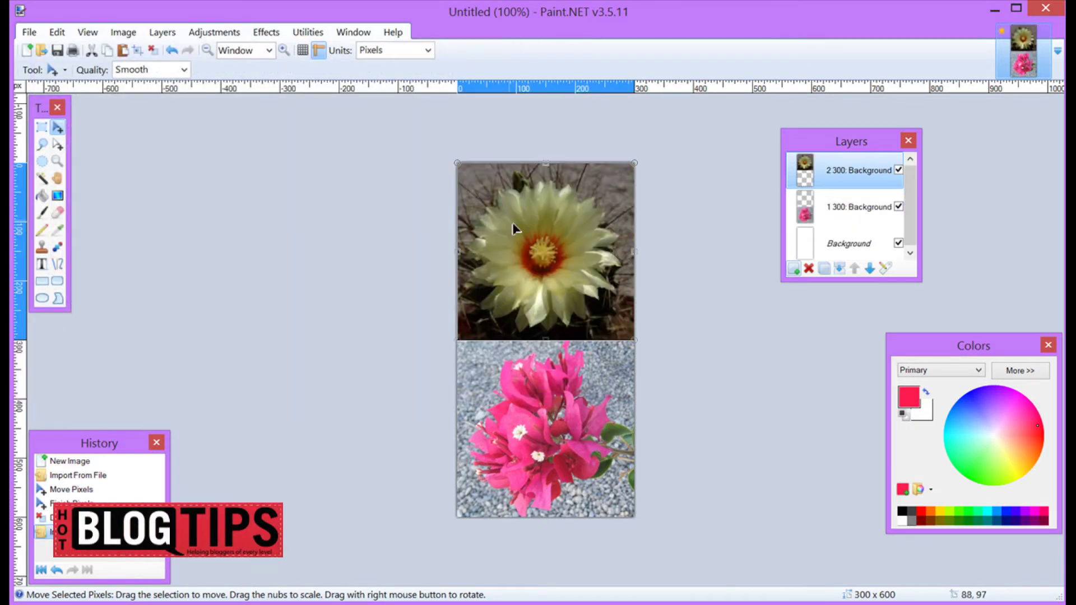
pyautogui.moveTo(511, 300); pyautogui.dragTo(511, 297)
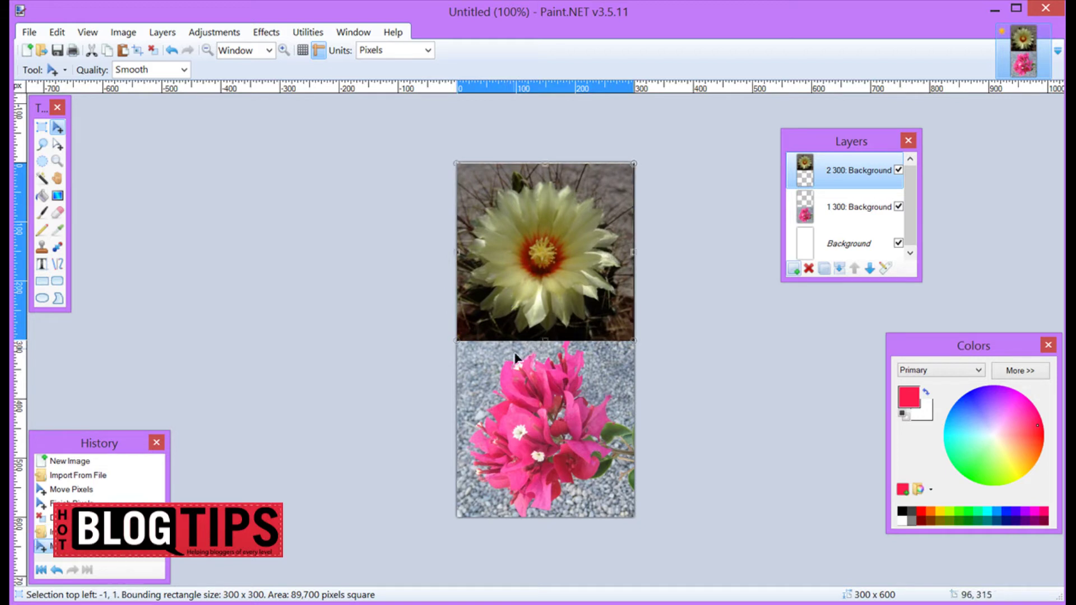
pyautogui.click(29, 33)
# Step: Save the two-flower strip as PNG file a1, flattening it into one layer
pyautogui.click(54, 150)
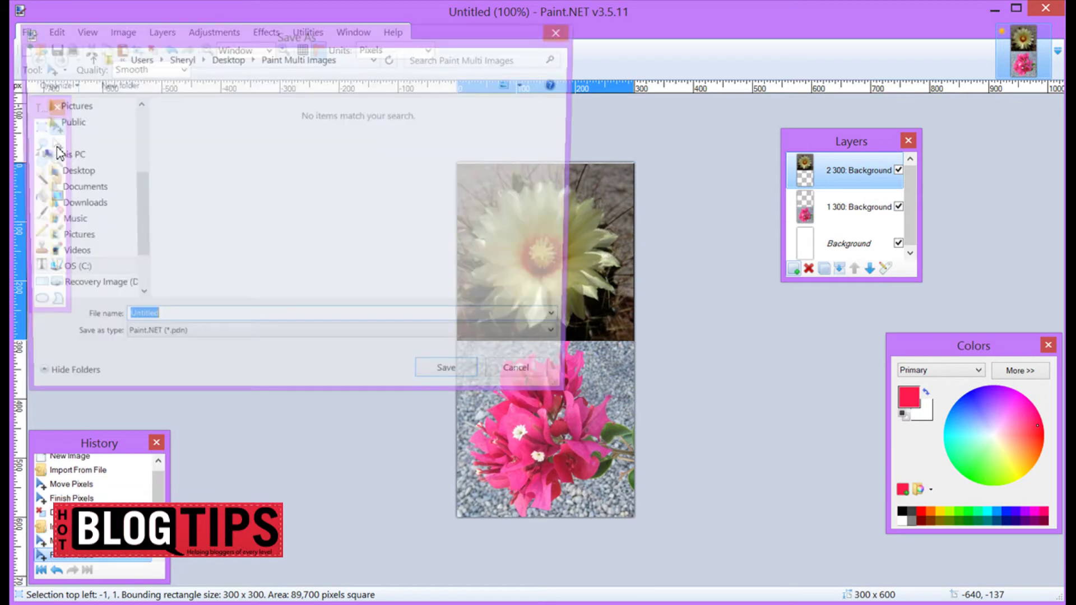
pyautogui.press('BackSpace')
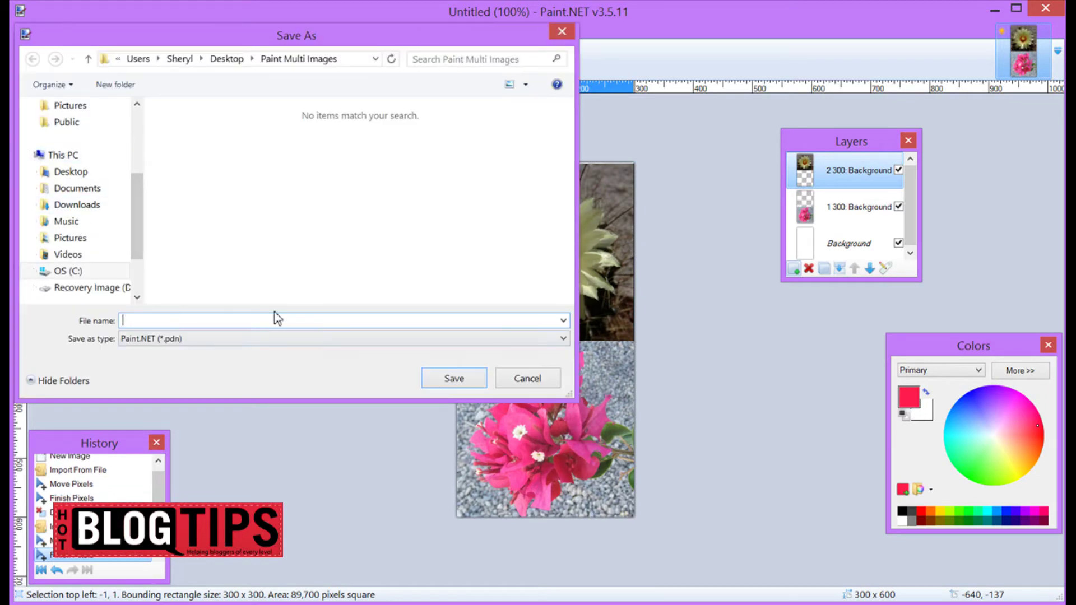
pyautogui.click(273, 343)
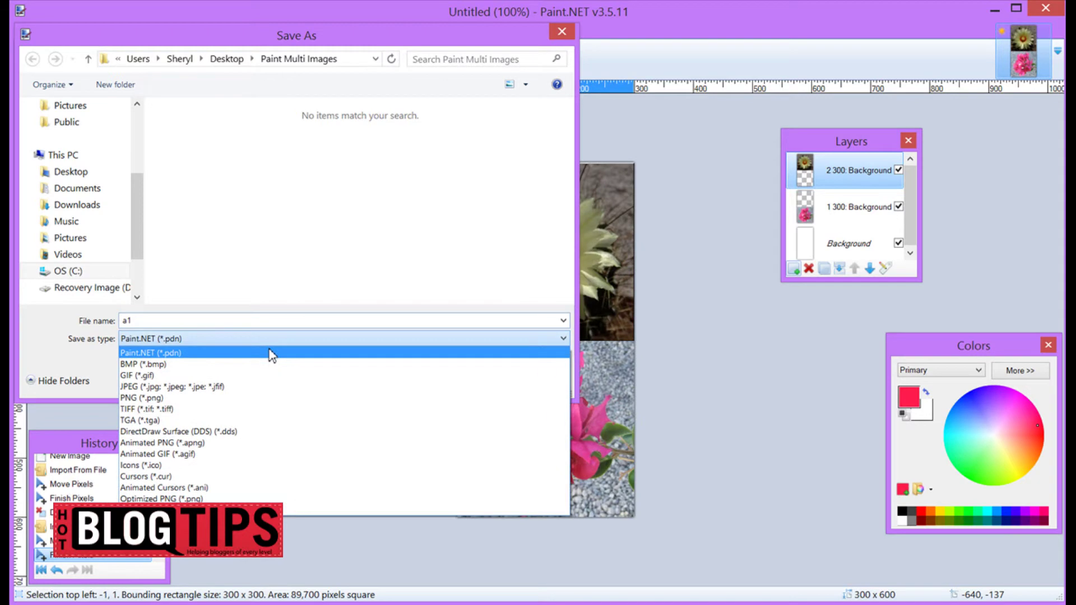
pyautogui.click(265, 398)
pyautogui.click(448, 382)
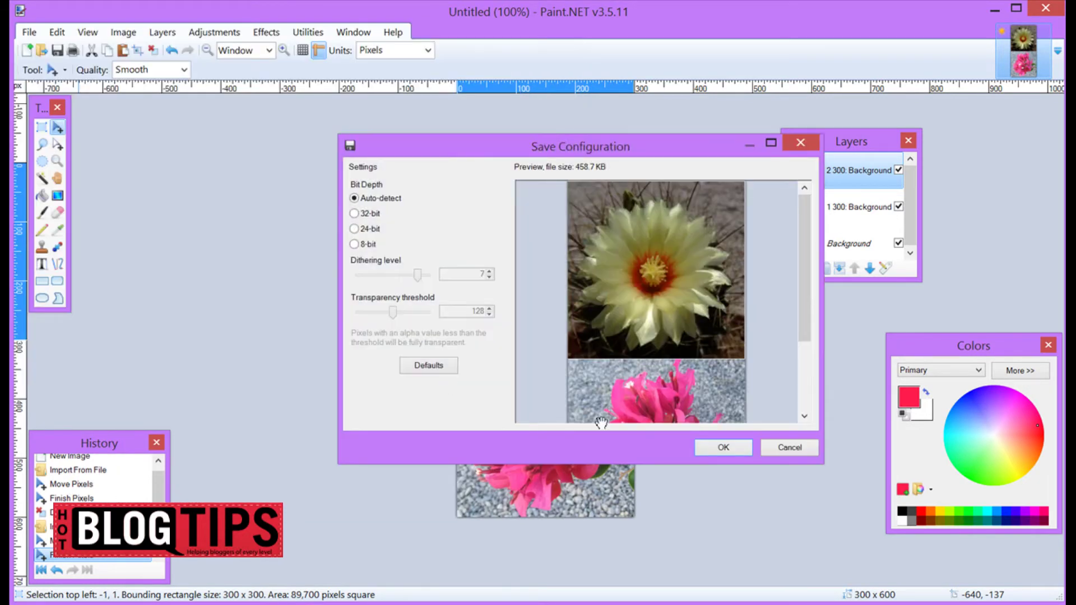
pyautogui.click(734, 447)
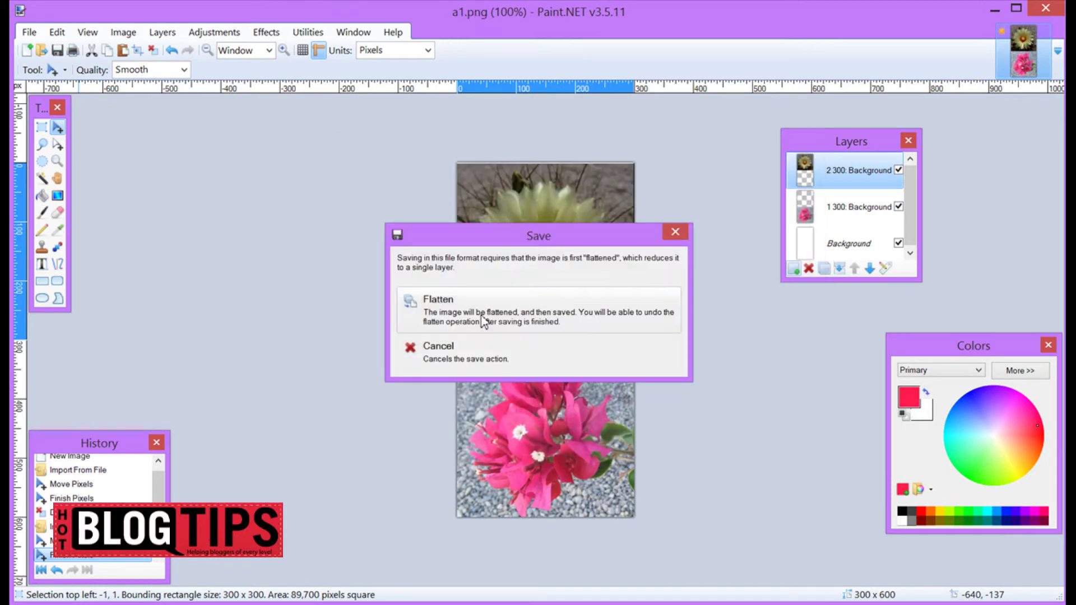
pyautogui.click(482, 321)
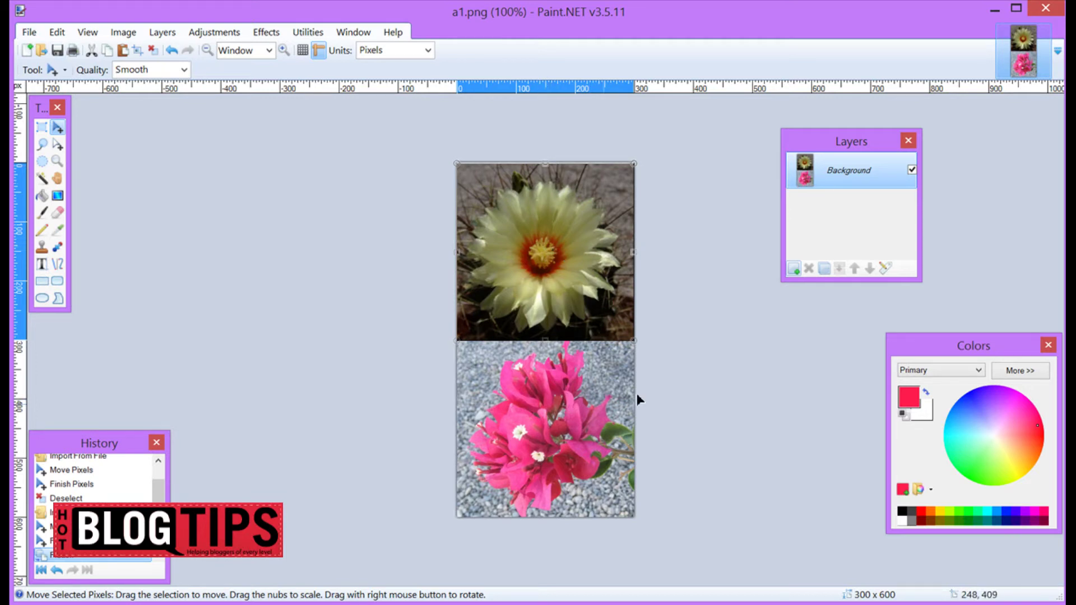
# Step: Create a fresh blank image with width 600 and height 600 pixels
pyautogui.moveTo(837, 136); pyautogui.dragTo(944, 121)
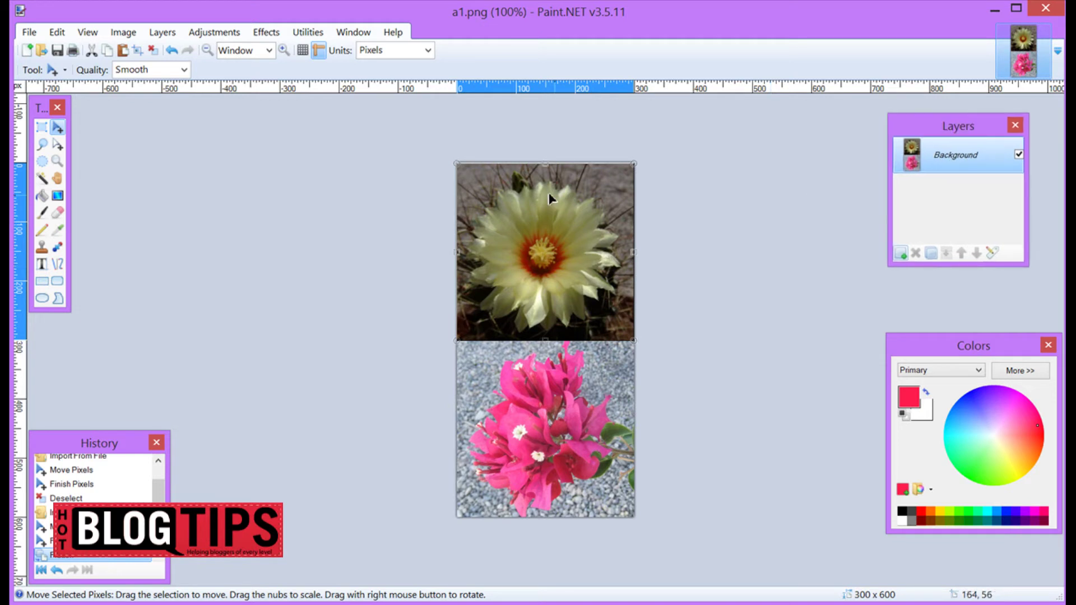
pyautogui.click(29, 32)
pyautogui.click(49, 48)
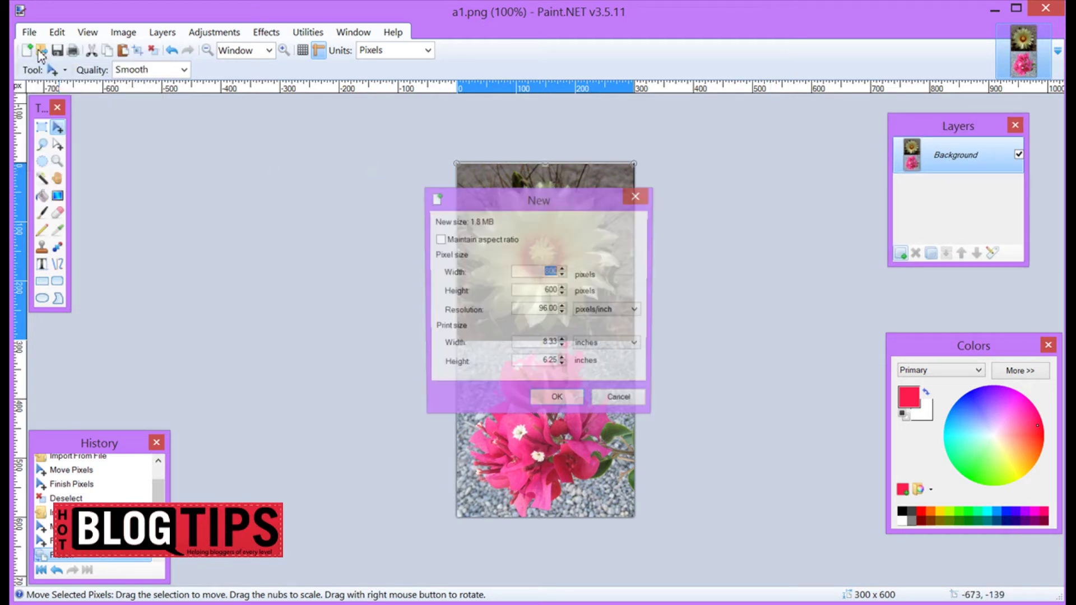
pyautogui.press('BackSpace')
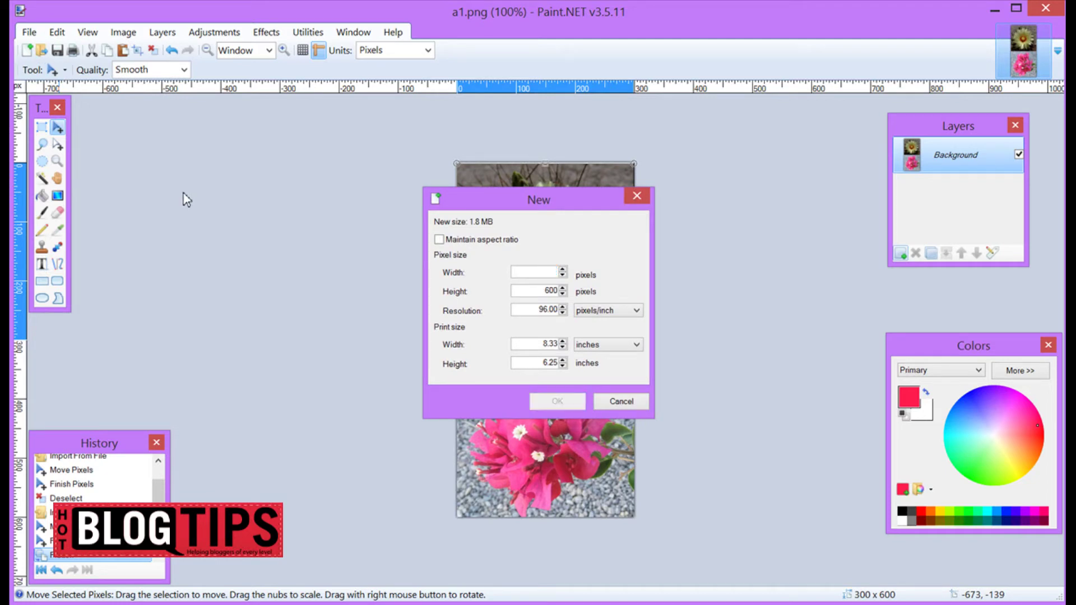
pyautogui.write('600')
pyautogui.click(558, 402)
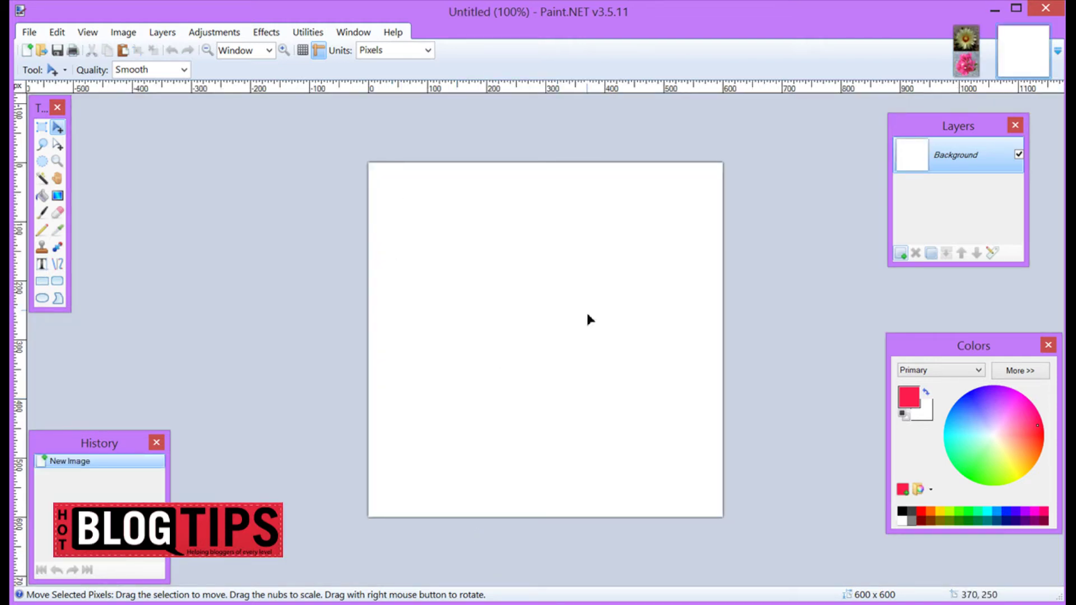
pyautogui.click(159, 34)
# Step: Import the saved a1 image as a layer and move it onto the canvas's right half
pyautogui.click(168, 113)
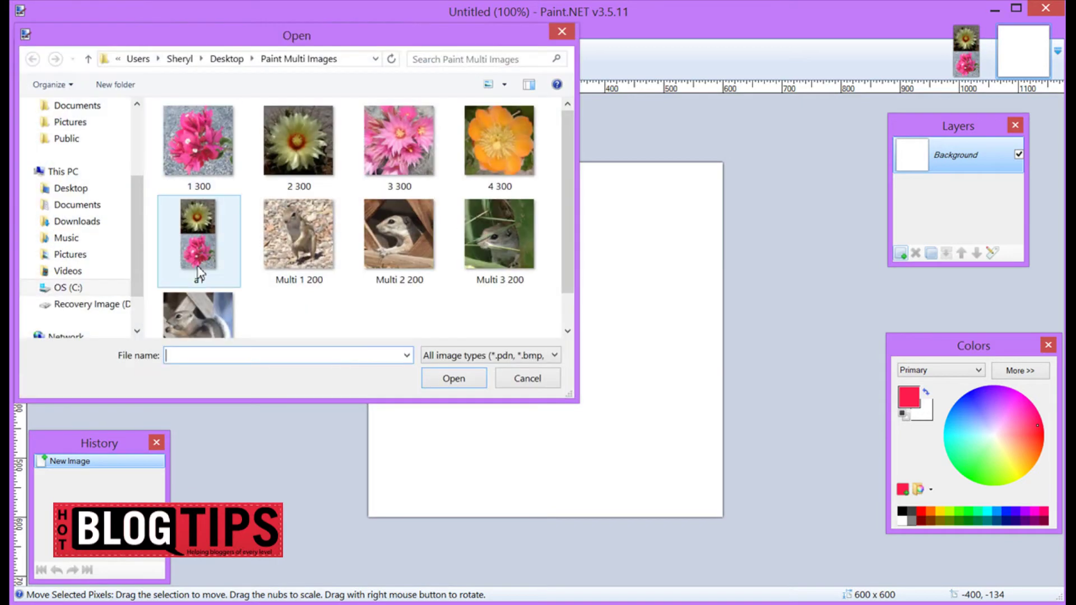
pyautogui.click(210, 248)
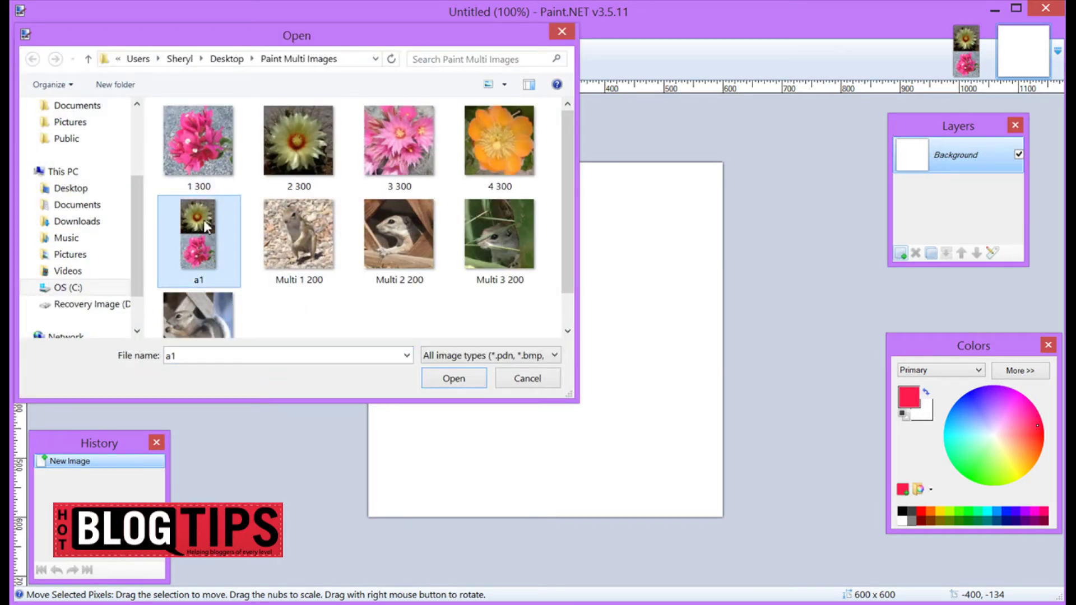
pyautogui.click(453, 378)
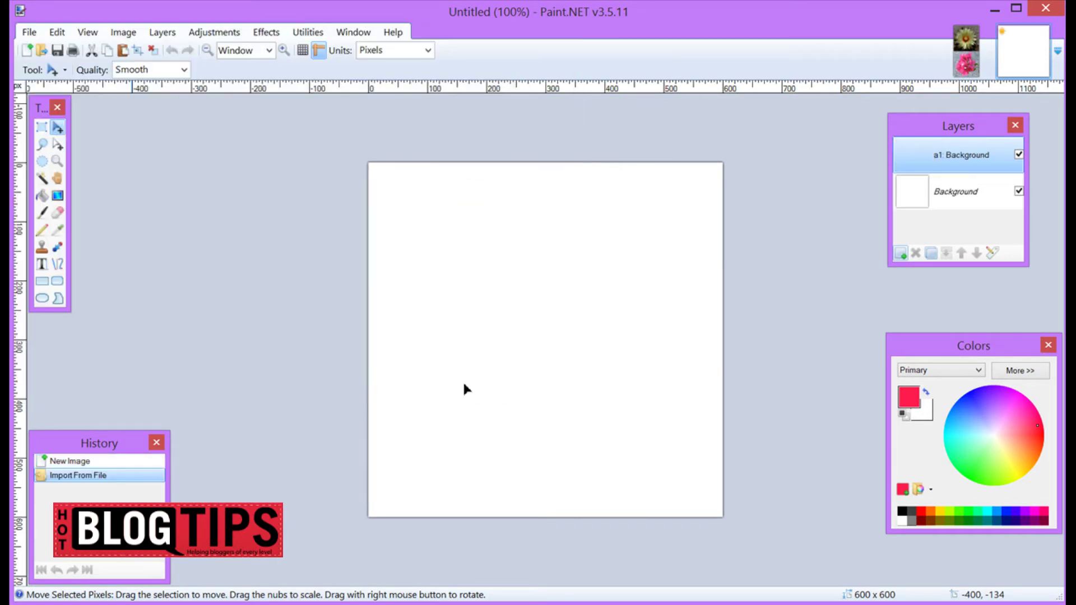
pyautogui.moveTo(445, 323); pyautogui.dragTo(628, 324)
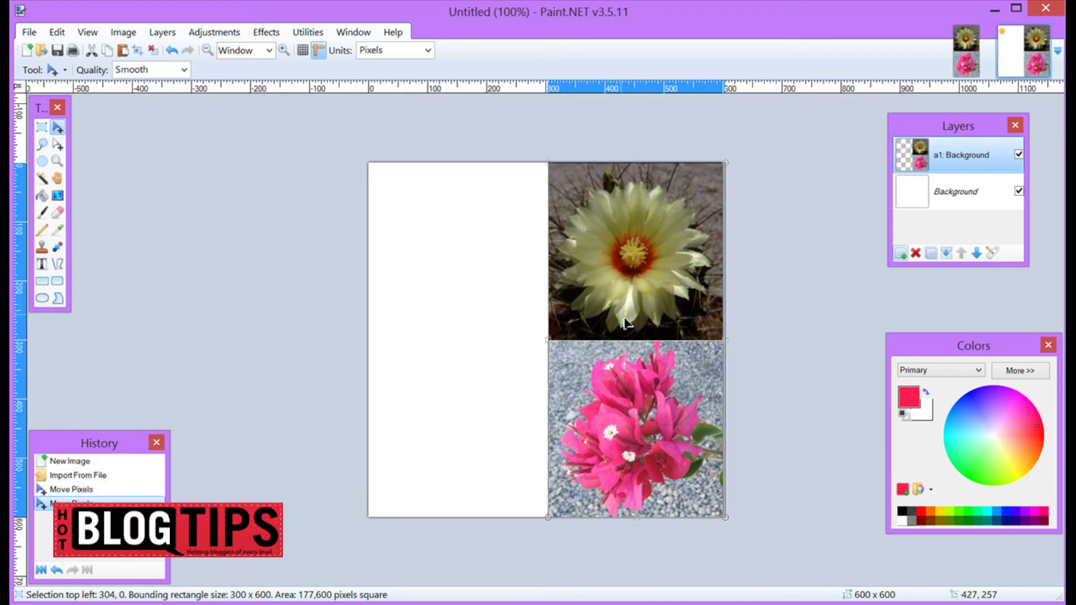
pyautogui.click(153, 50)
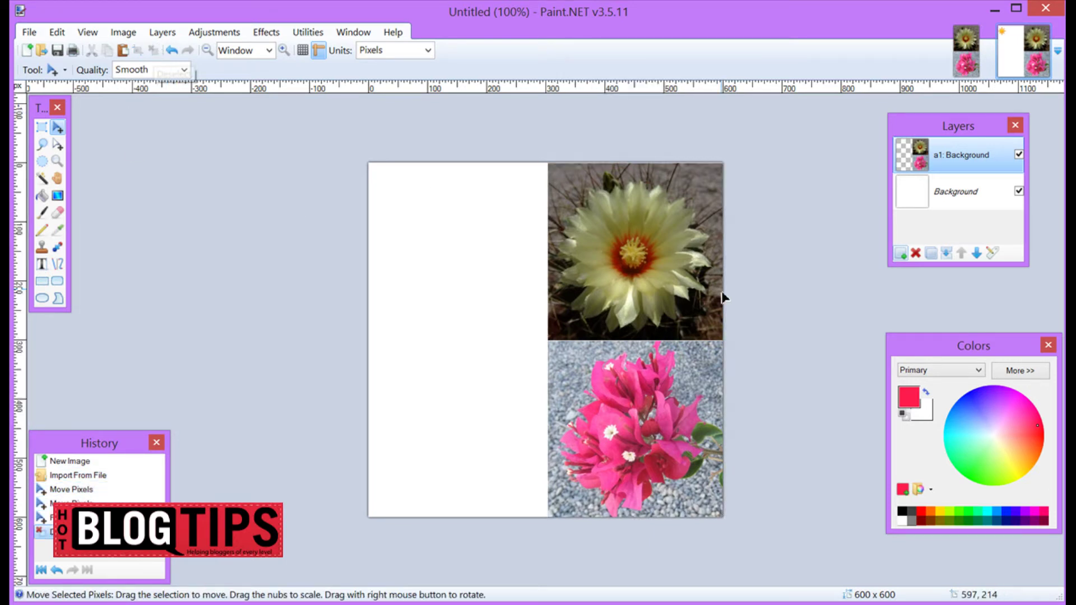
# Step: Import a1 as a new layer, nudge it into the left half, and hide the Background layer
pyautogui.click(162, 32)
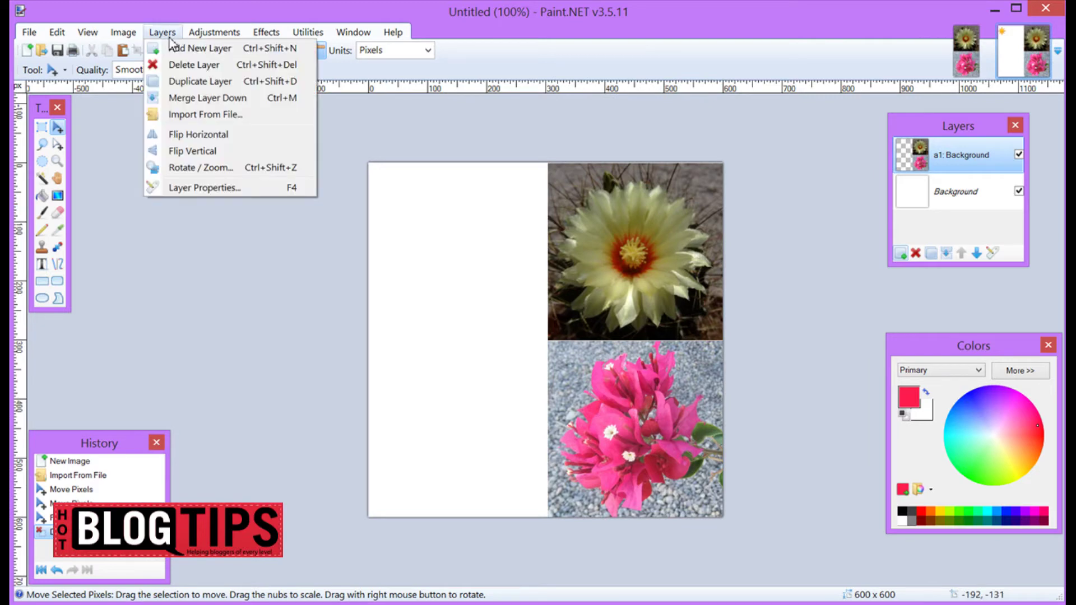
pyautogui.click(179, 116)
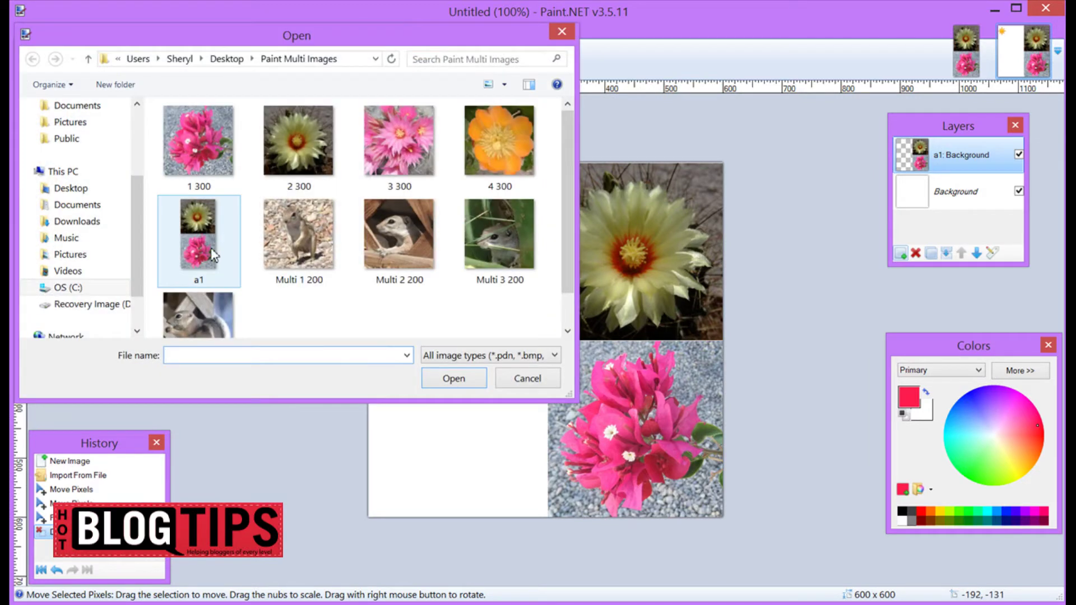
pyautogui.click(211, 250)
pyautogui.click(454, 379)
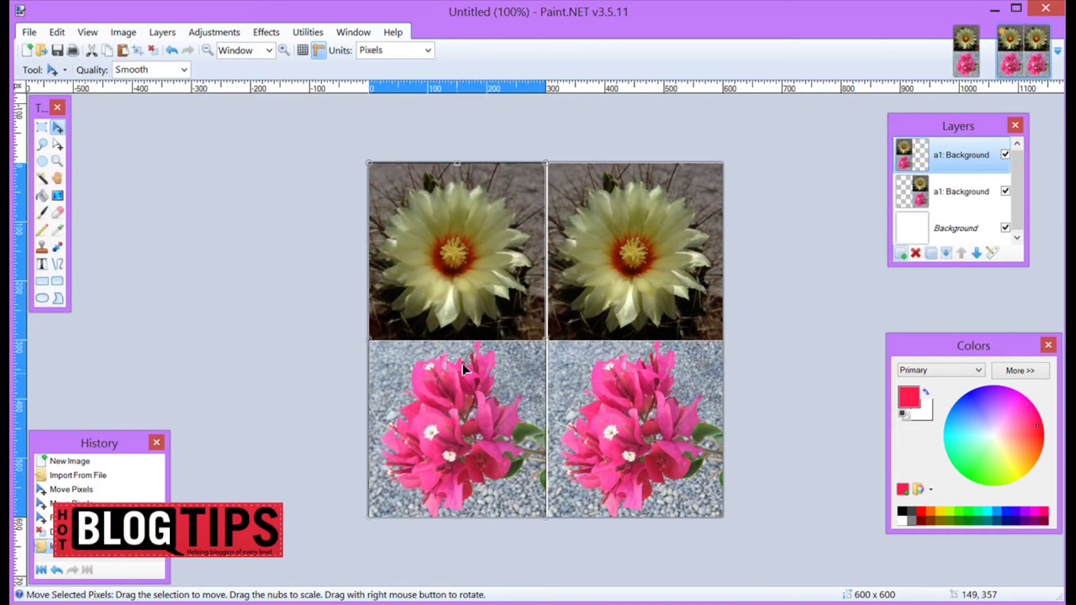
pyautogui.moveTo(472, 330); pyautogui.dragTo(473, 331)
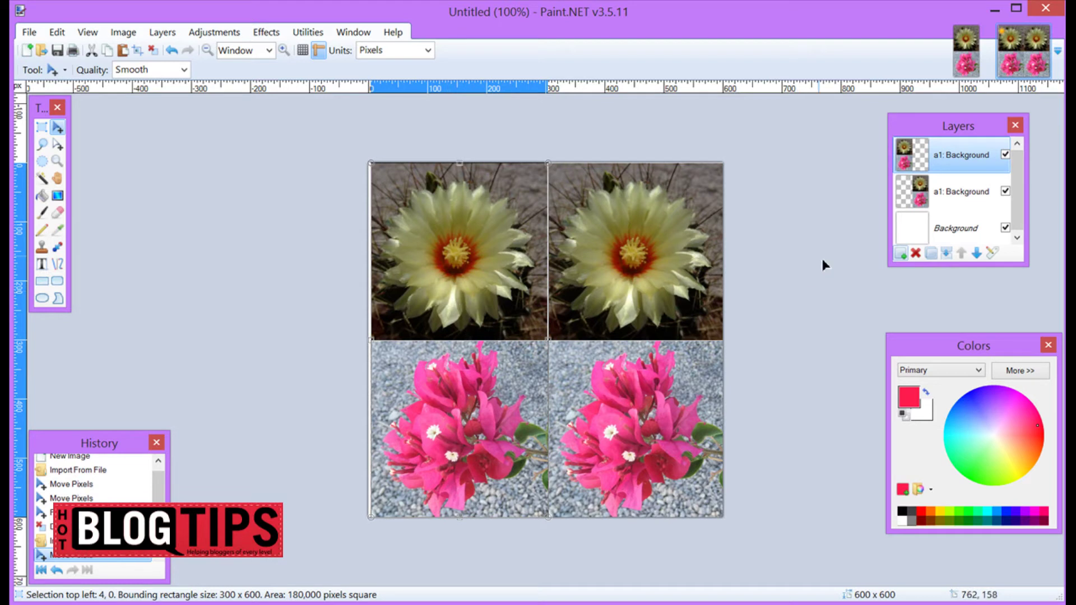
pyautogui.click(949, 238)
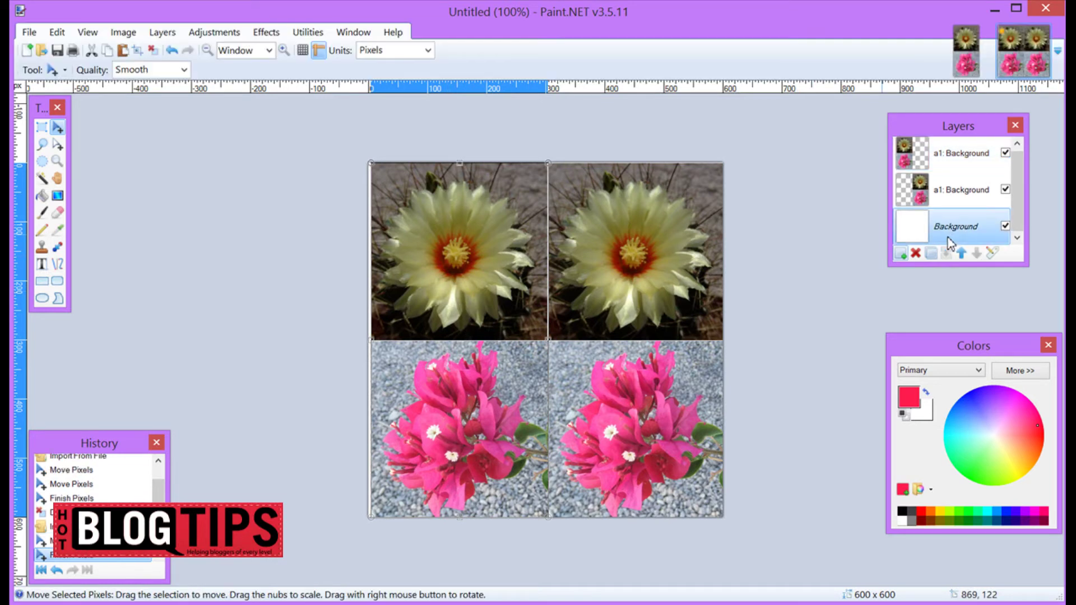
pyautogui.click(1005, 226)
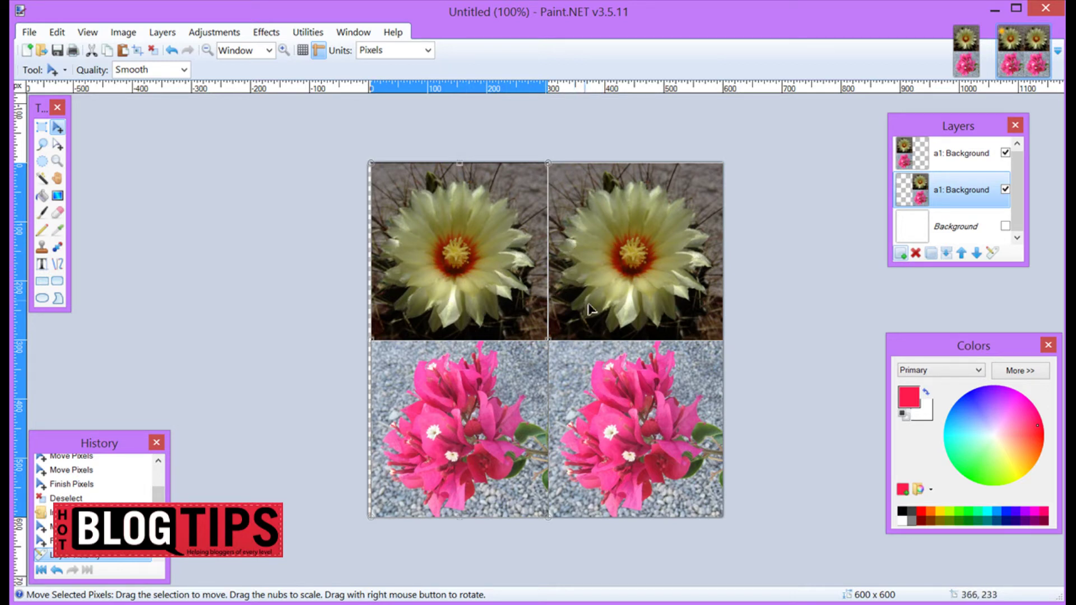
# Step: Save the image as a2 in PNG format, flattened, then close both a2.png and a1.png
pyautogui.click(28, 34)
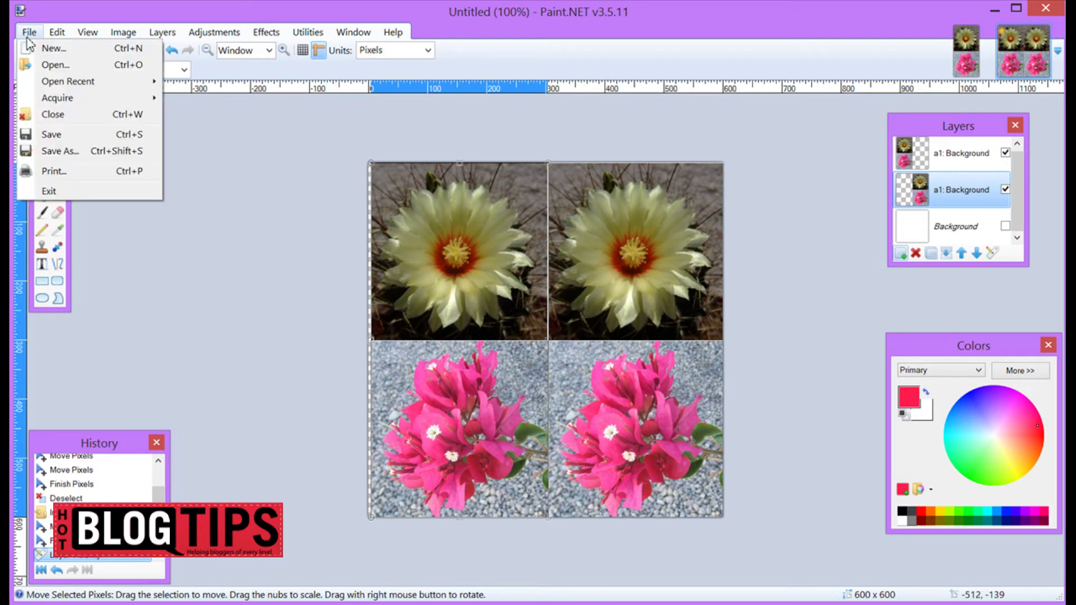
pyautogui.click(46, 151)
pyautogui.press('BackSpace')
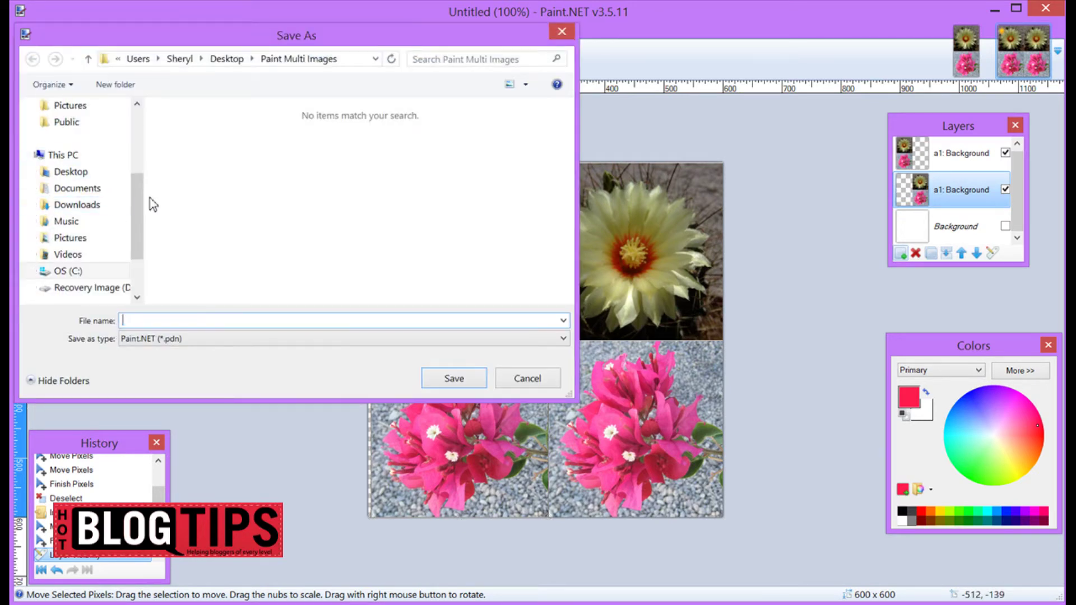
pyautogui.write('a2')
pyautogui.click(197, 342)
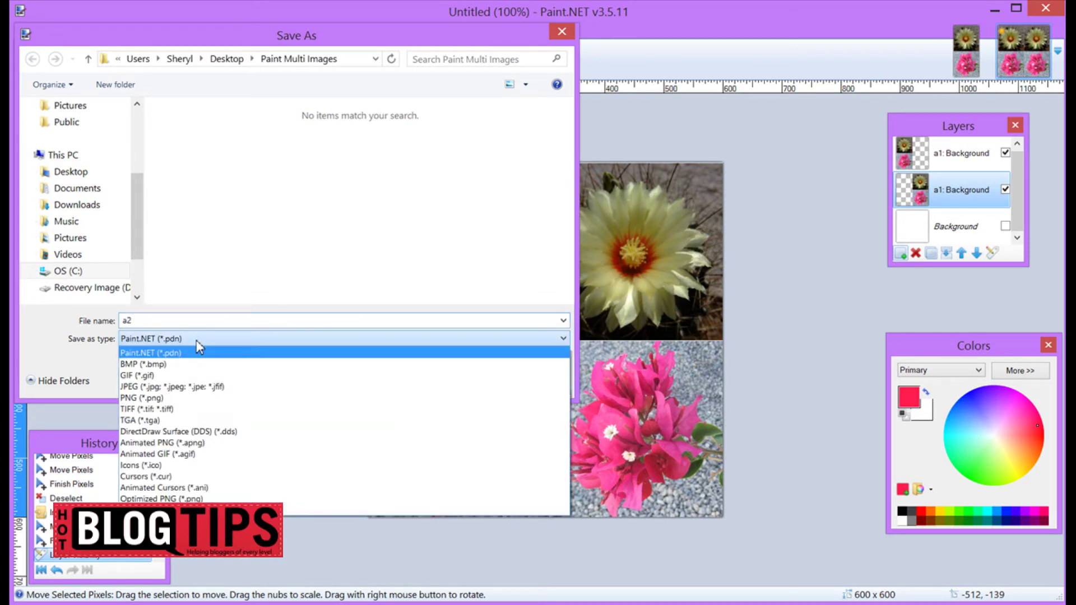
pyautogui.click(191, 398)
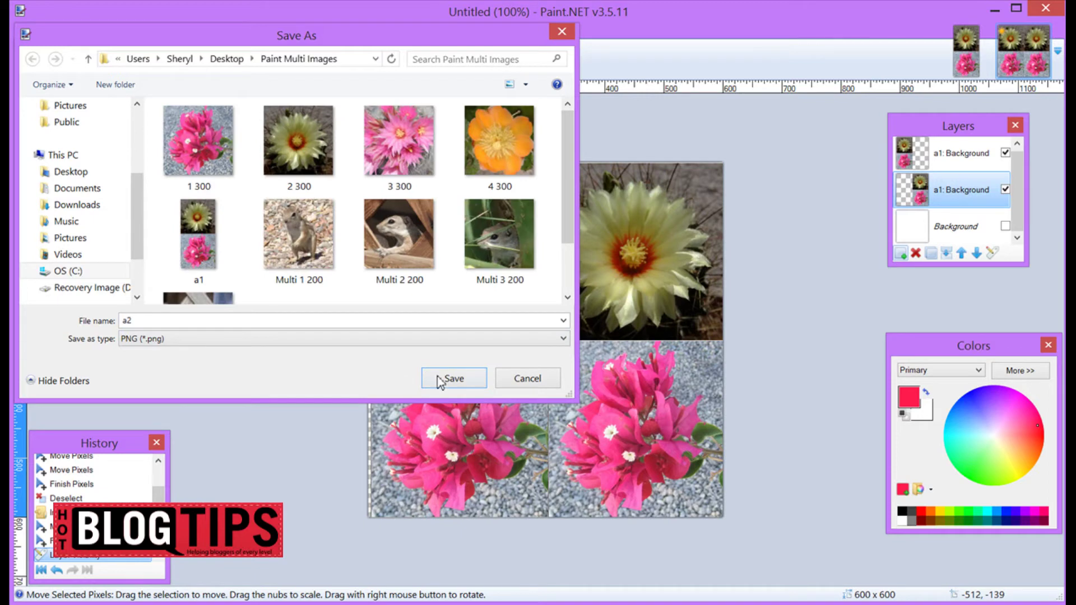
pyautogui.click(439, 377)
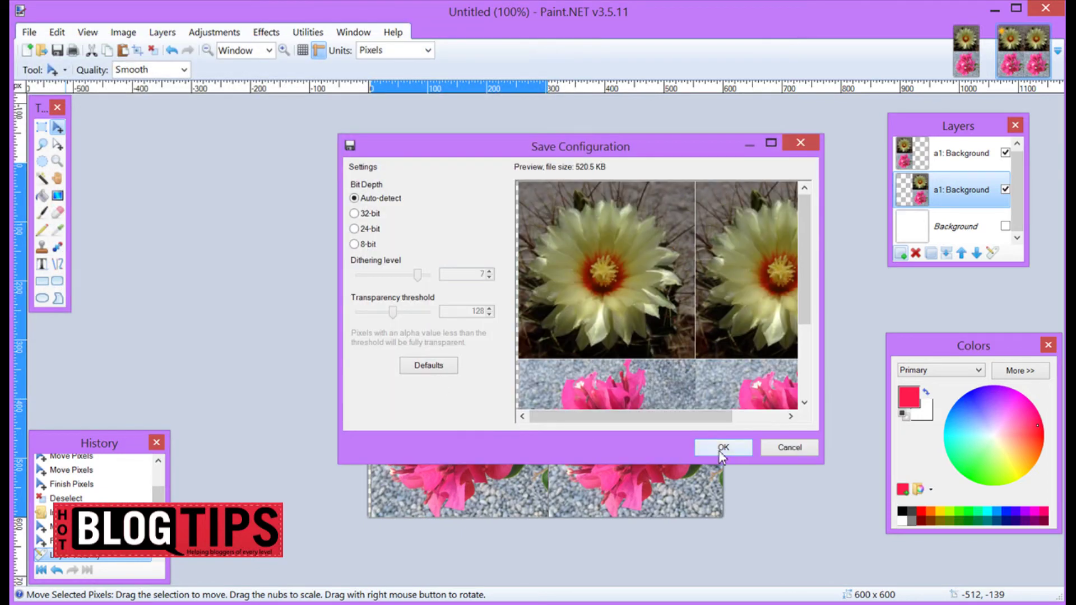
pyautogui.click(722, 447)
pyautogui.click(563, 320)
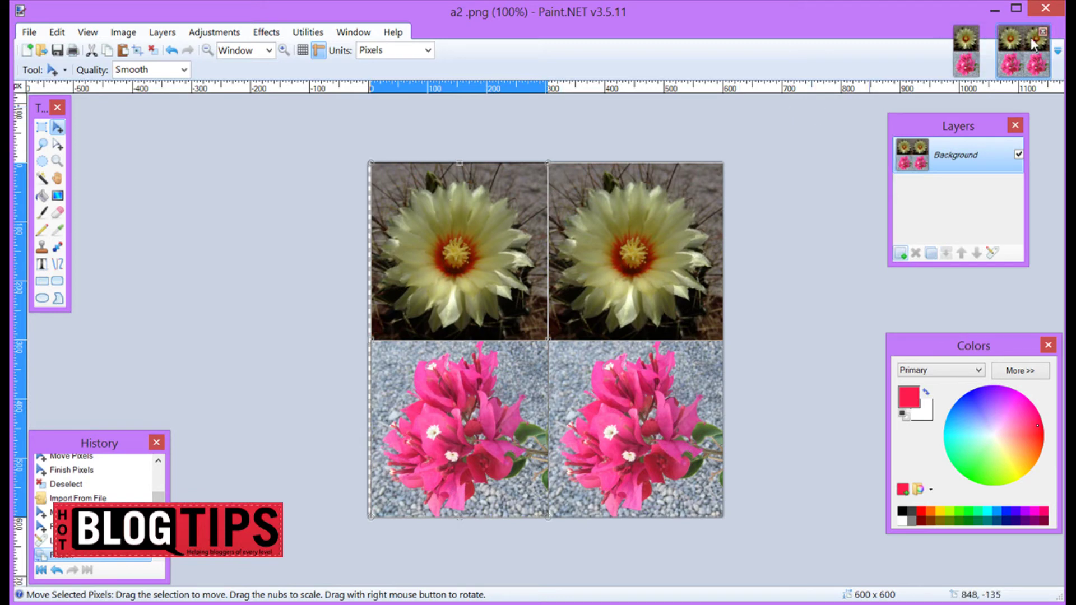
pyautogui.click(1043, 31)
pyautogui.click(1042, 32)
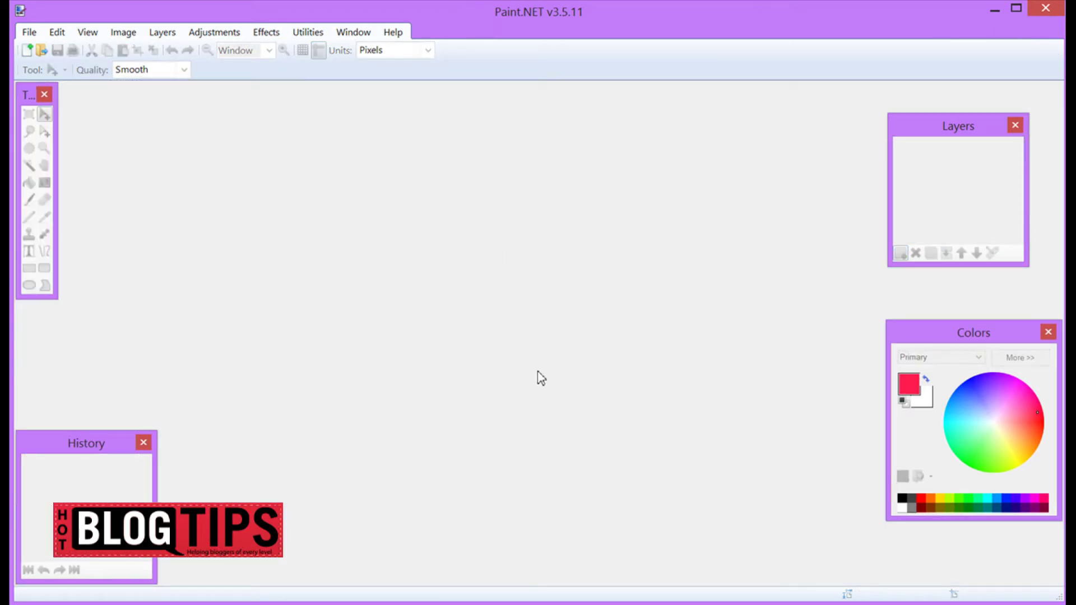
# Step: Create a new blank image 600 pixels wide by 600 pixels high
pyautogui.click(31, 35)
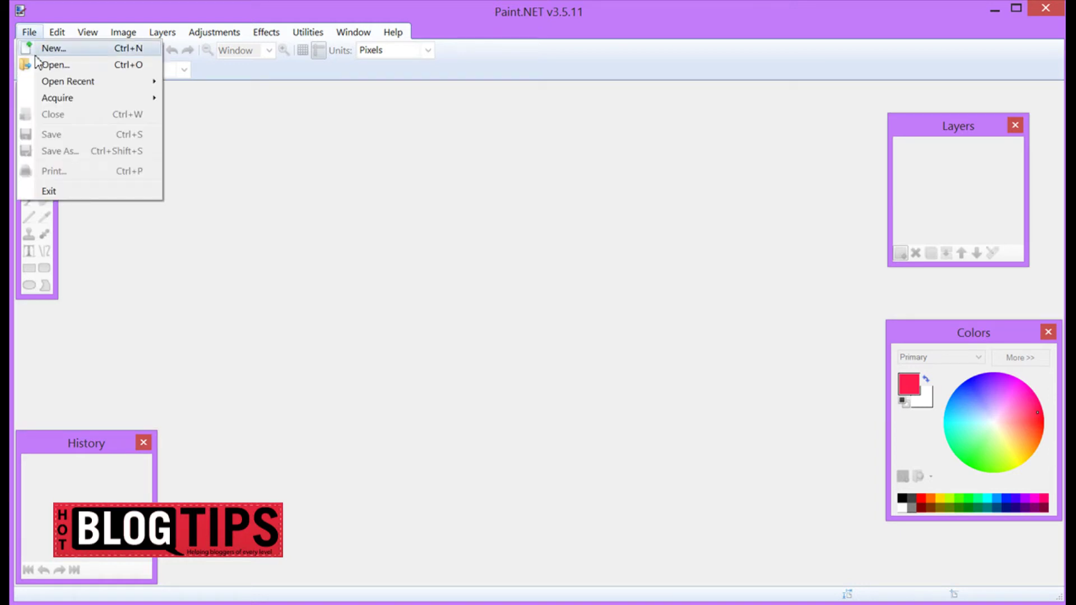
pyautogui.click(40, 53)
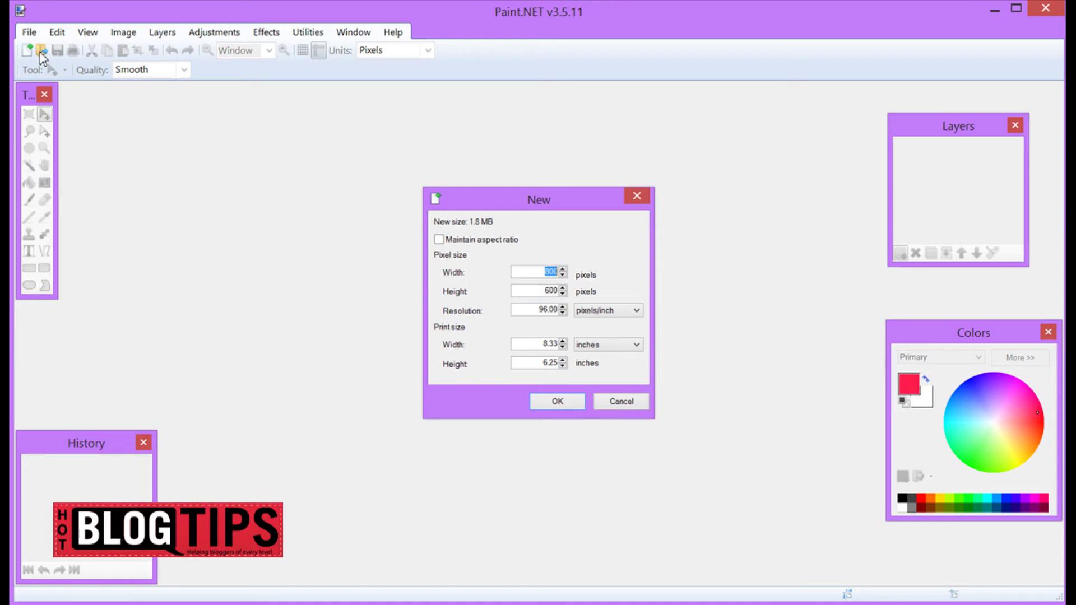
pyautogui.press('BackSpace')
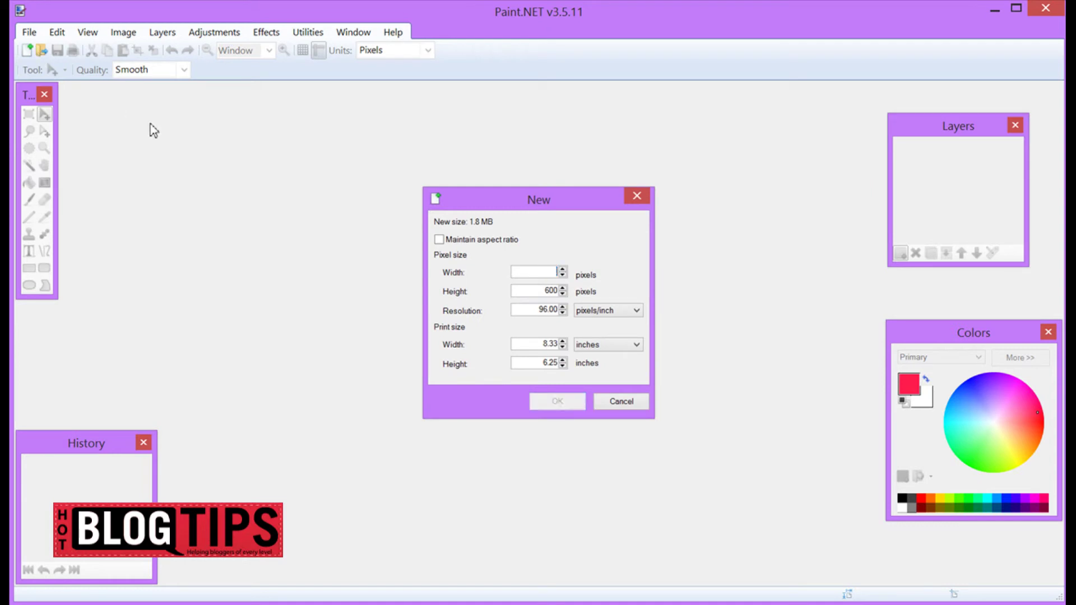
pyautogui.write('60')
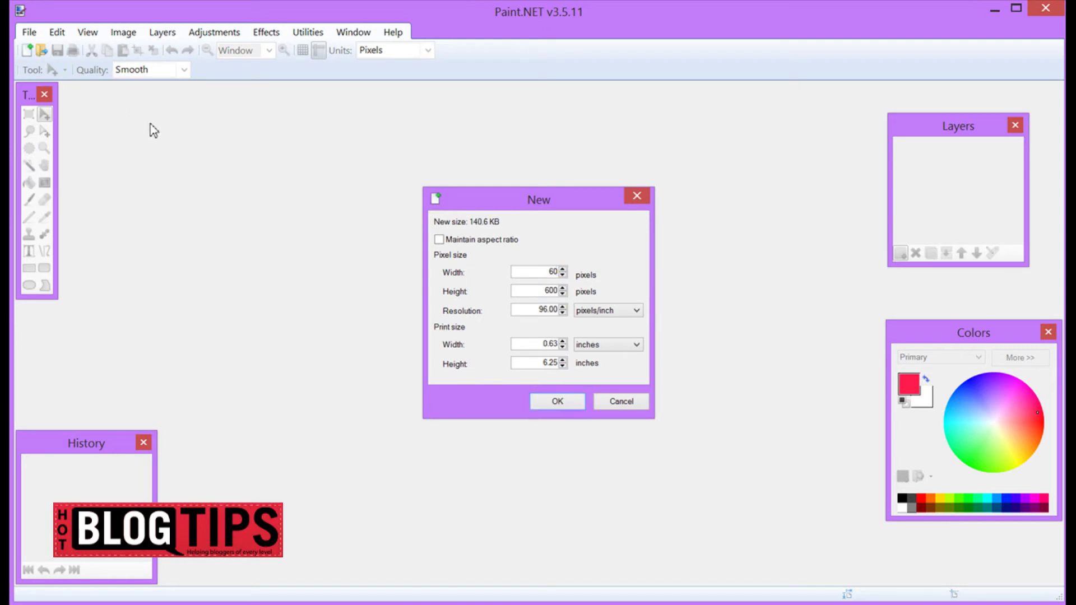
pyautogui.write('0')
pyautogui.click(557, 401)
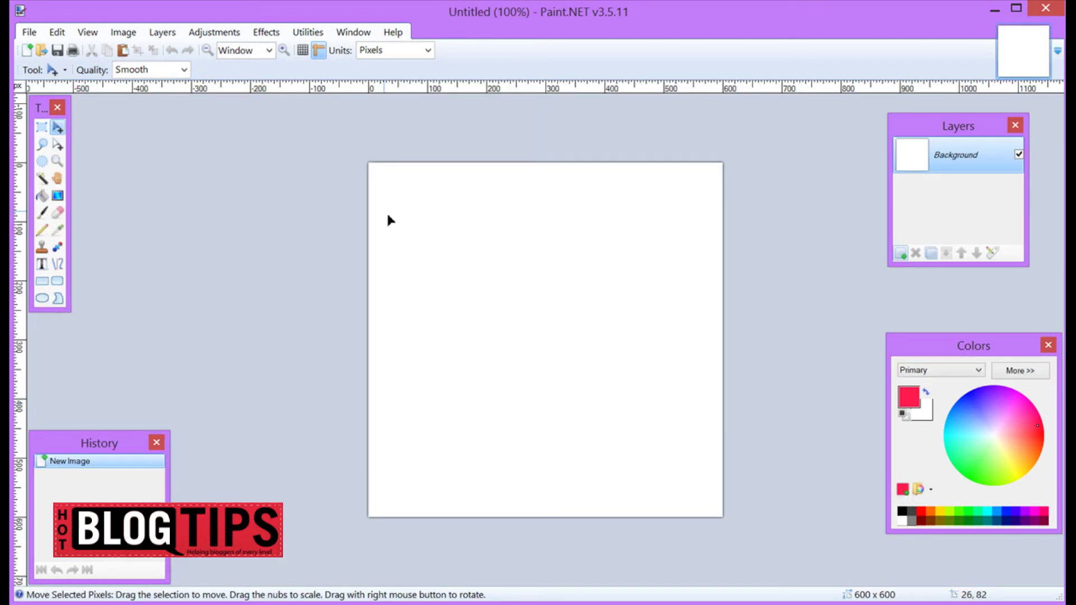
# Step: Import Multi 1 200 as a new layer, drag it to the lower right, and deselect
pyautogui.click(166, 34)
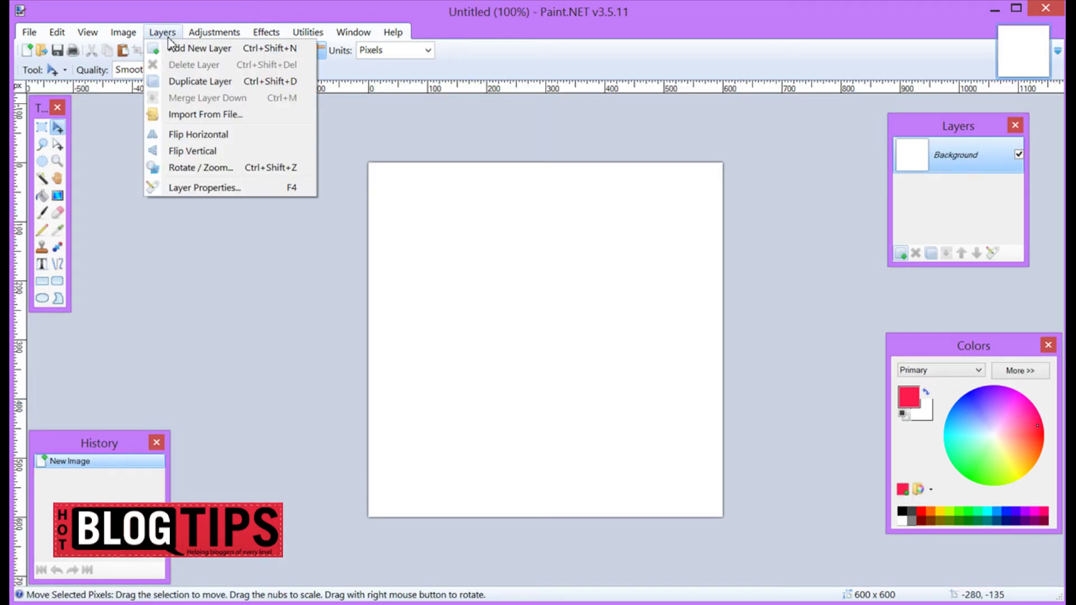
pyautogui.click(179, 115)
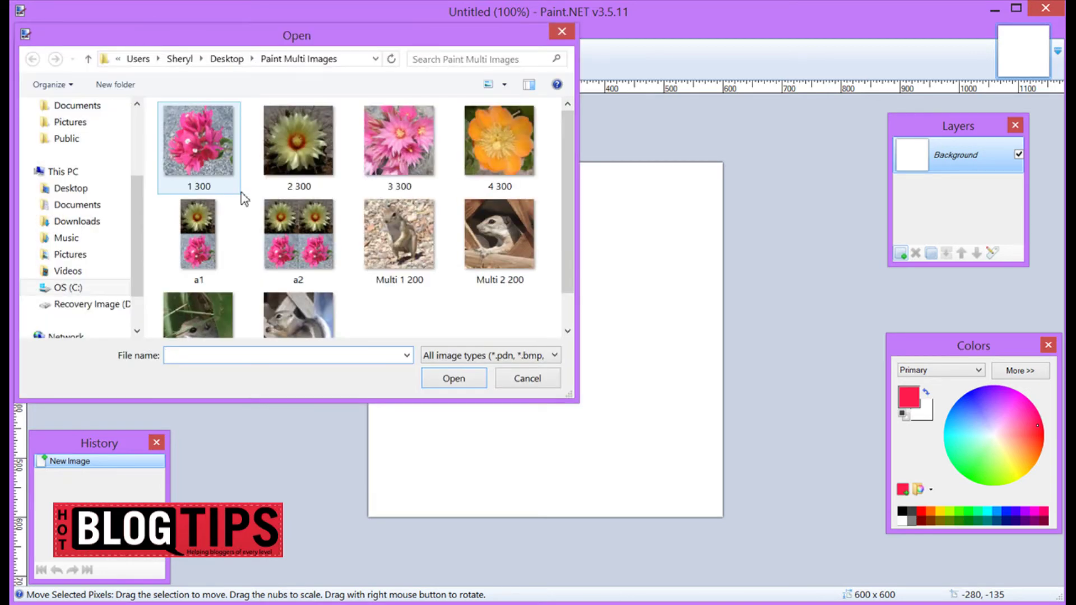
pyautogui.click(403, 249)
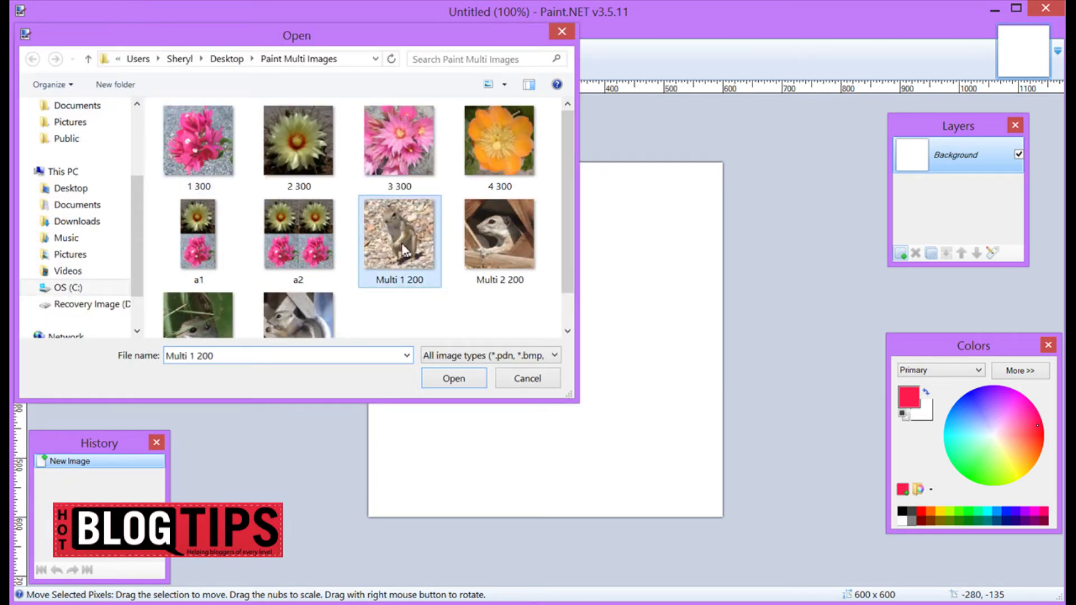
pyautogui.click(454, 380)
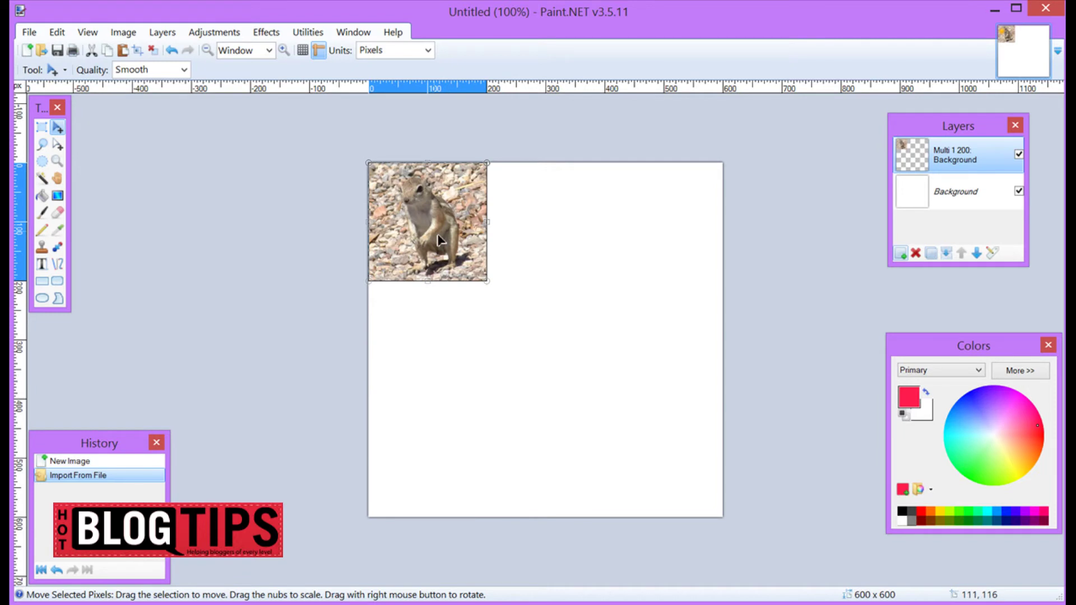
pyautogui.moveTo(440, 241); pyautogui.dragTo(646, 442)
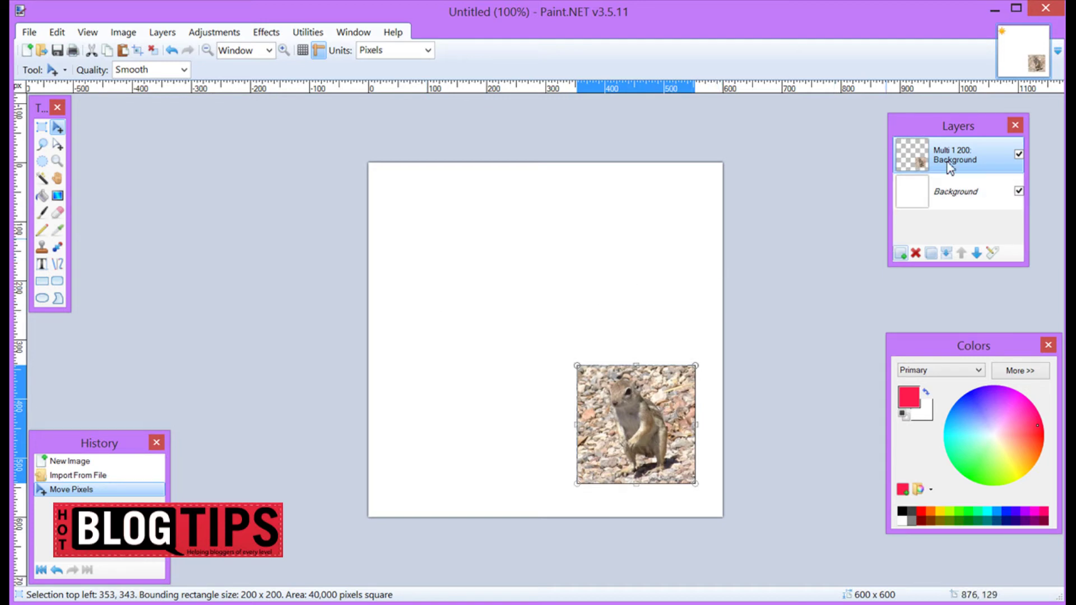
pyautogui.moveTo(952, 134); pyautogui.dragTo(828, 146)
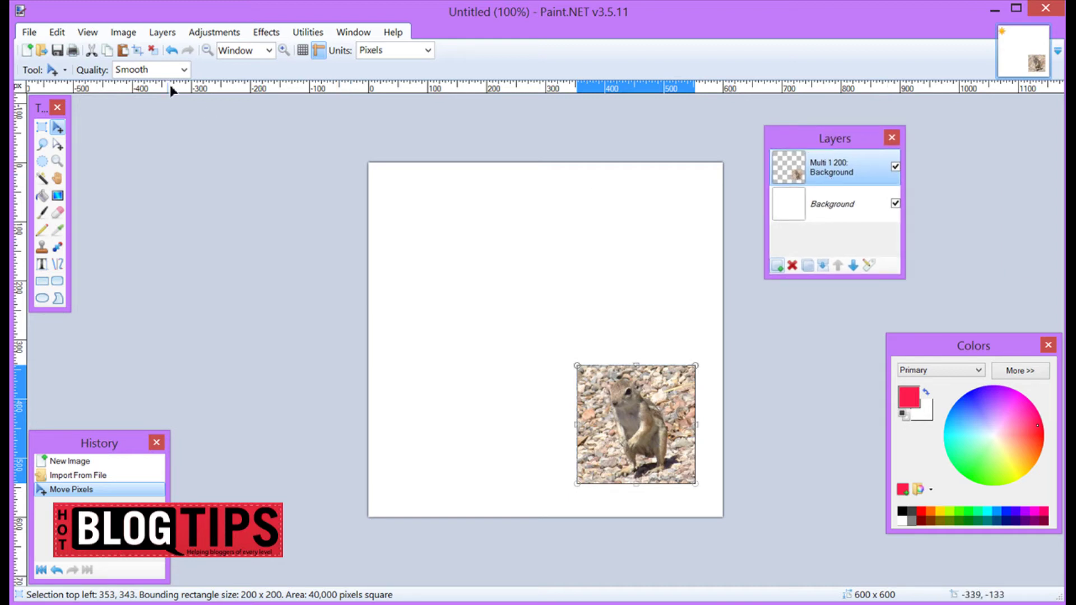
pyautogui.click(156, 54)
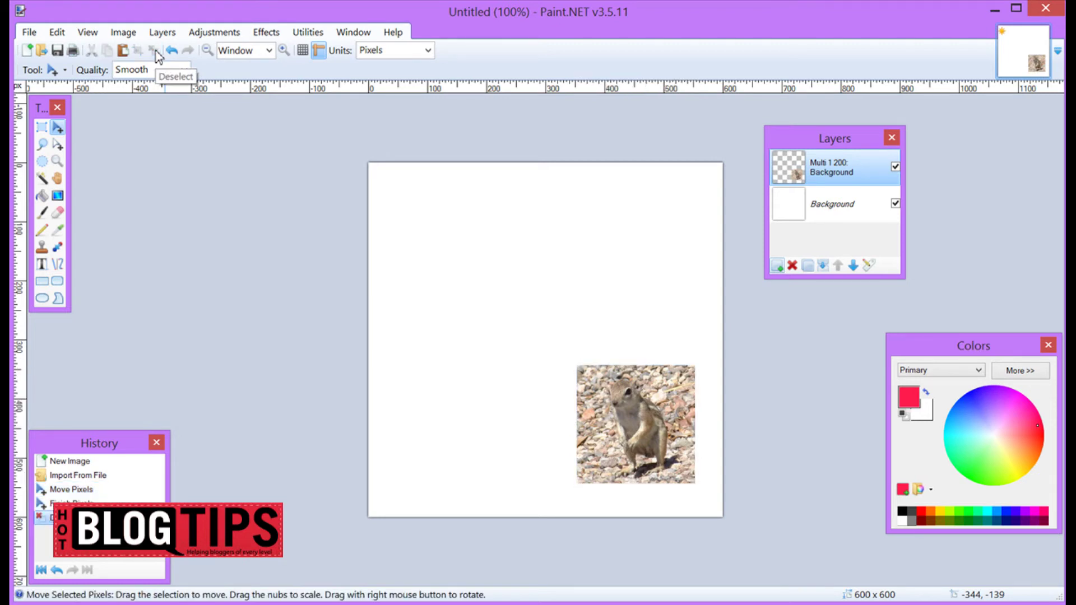
pyautogui.click(161, 32)
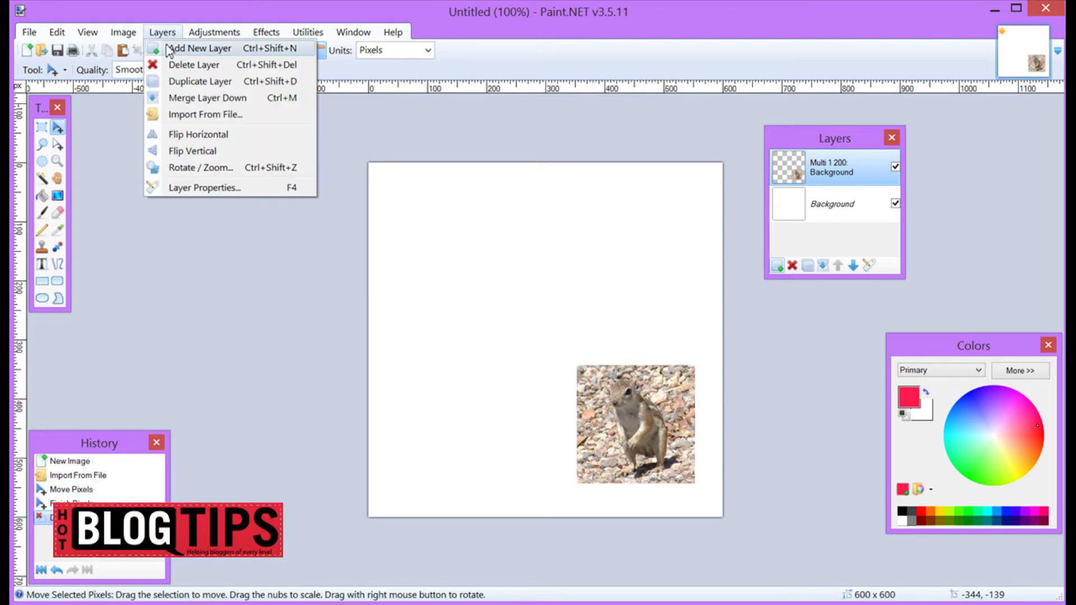
# Step: Rotate the Multi 1 200 layer about 22.68° and pan it slightly left and down
pyautogui.click(185, 169)
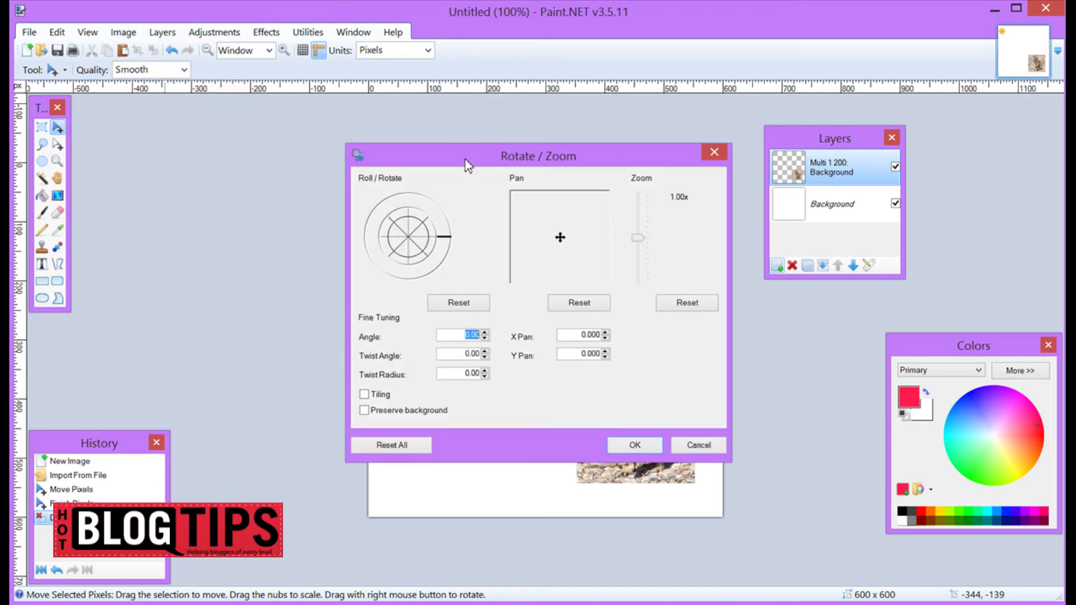
pyautogui.moveTo(465, 162); pyautogui.dragTo(187, 131)
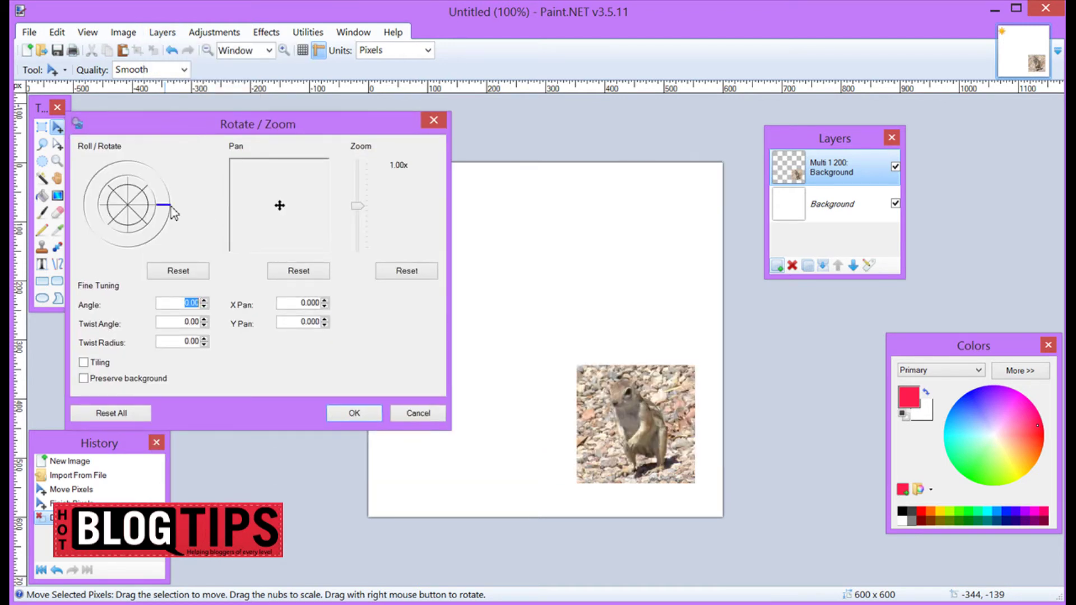
pyautogui.moveTo(171, 212)
pyautogui.mouseDown()
pyautogui.moveTo(161, 174)
pyautogui.moveTo(153, 236)
pyautogui.moveTo(180, 220)
pyautogui.moveTo(178, 200)
pyautogui.mouseUp()
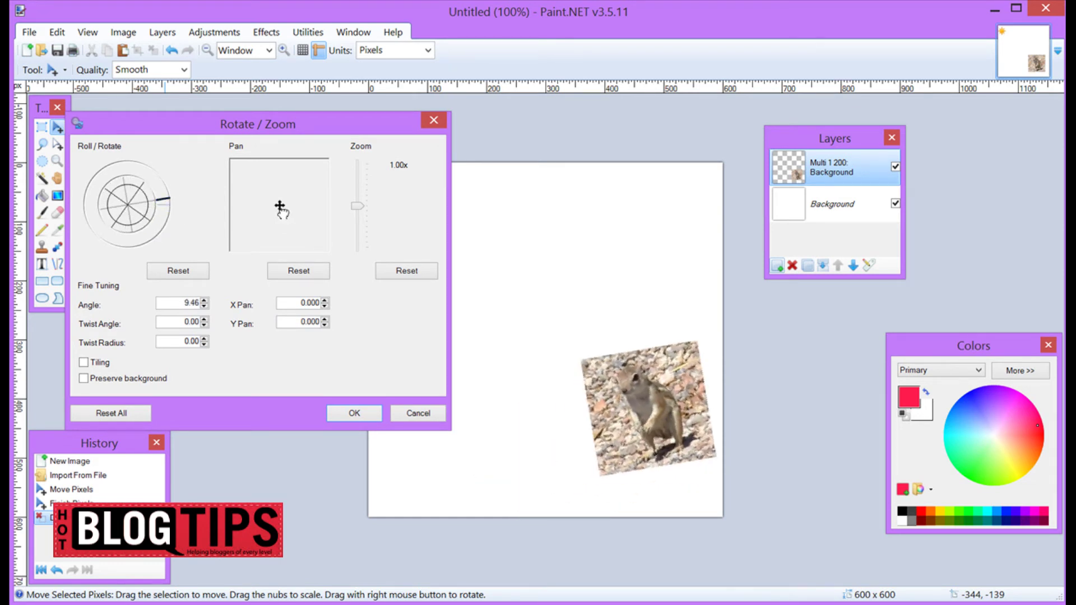
pyautogui.moveTo(279, 207); pyautogui.dragTo(276, 211)
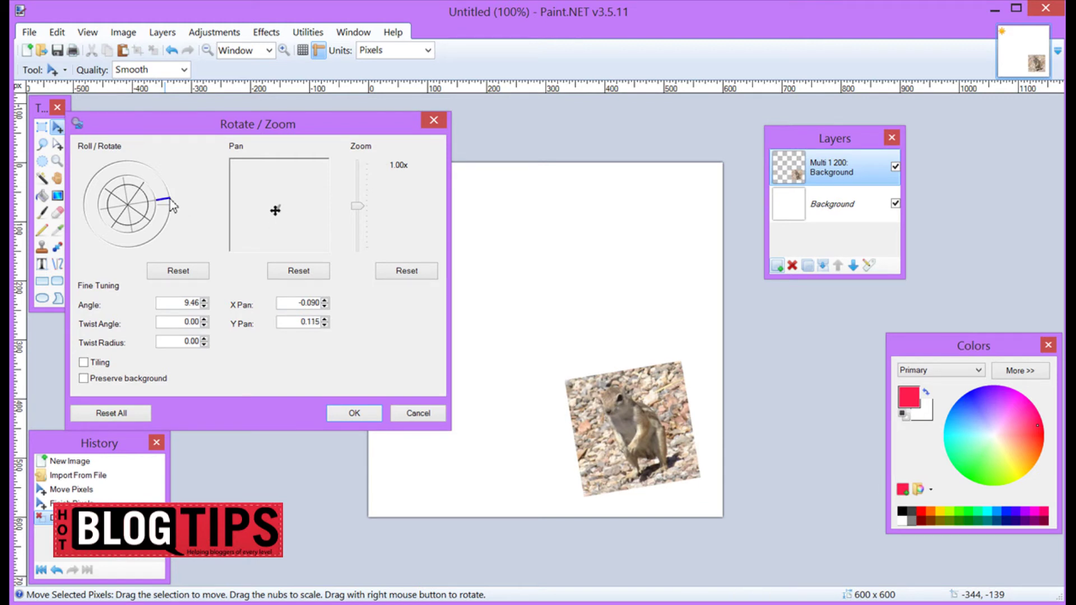
pyautogui.moveTo(172, 206); pyautogui.dragTo(164, 190)
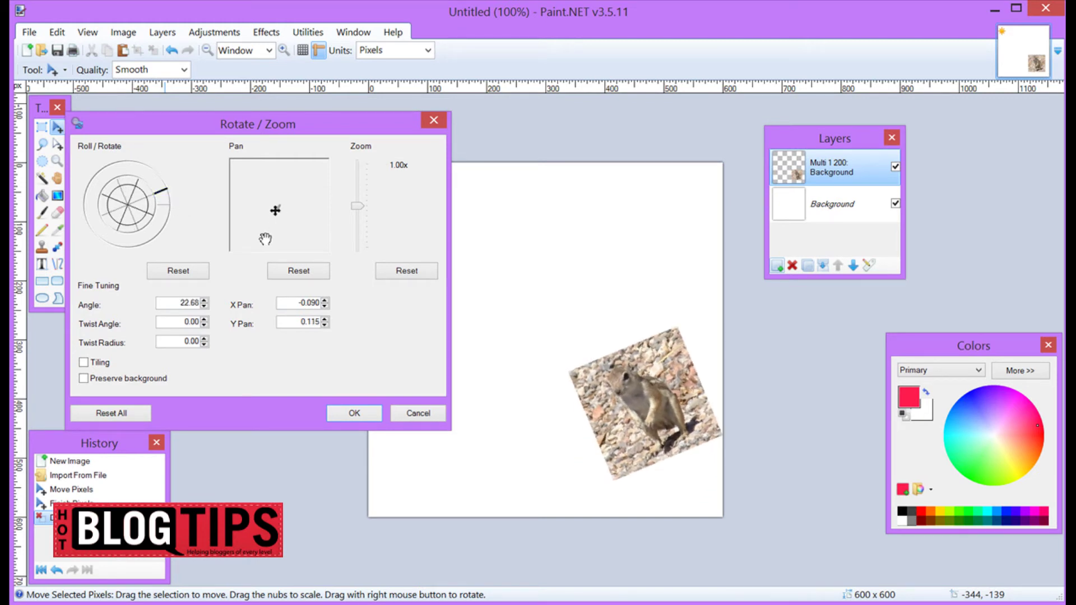
pyautogui.moveTo(276, 213); pyautogui.dragTo(271, 216)
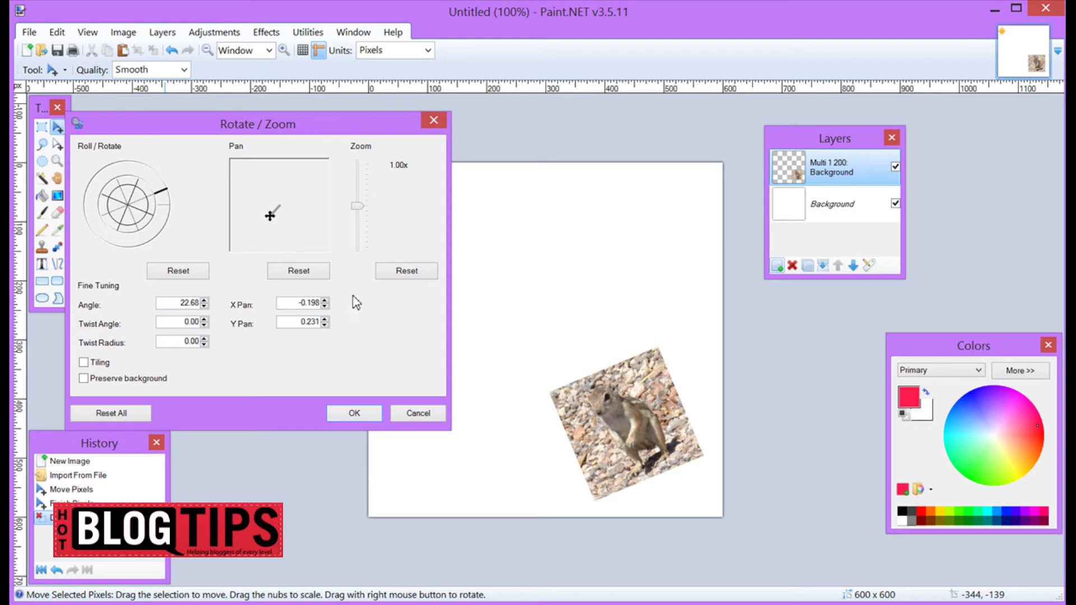
pyautogui.click(355, 413)
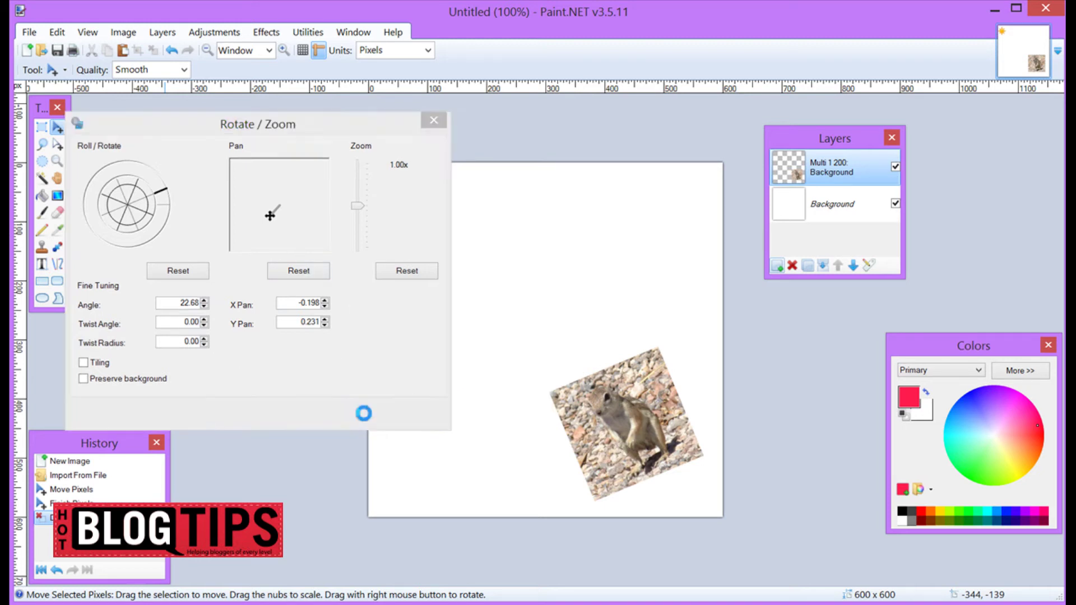
# Step: Import Multi 2 200 as a new layer and drag it to the canvas's lower left
pyautogui.click(163, 41)
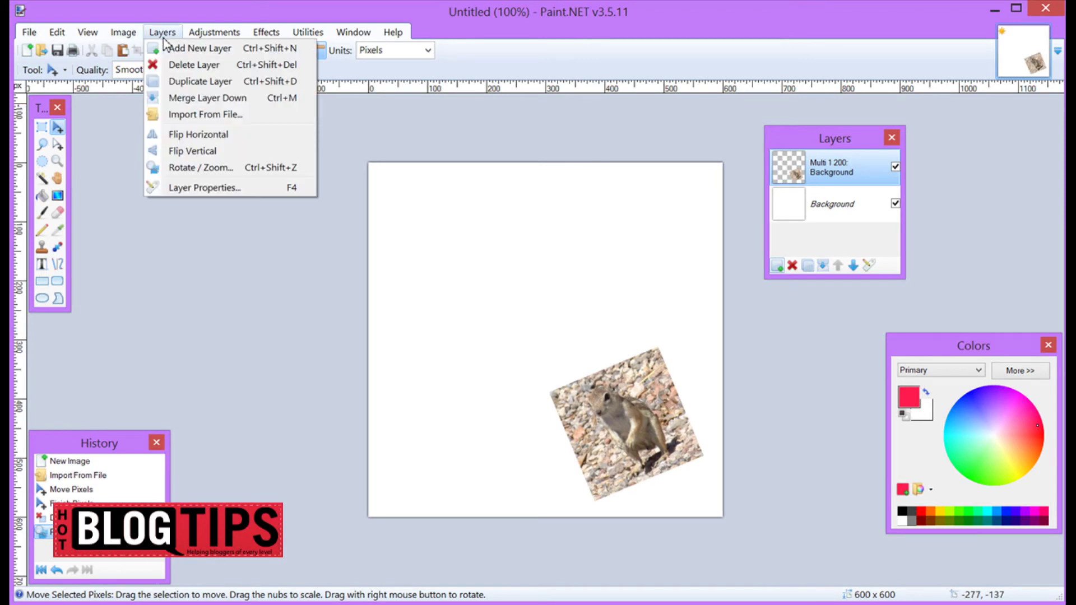
pyautogui.click(193, 125)
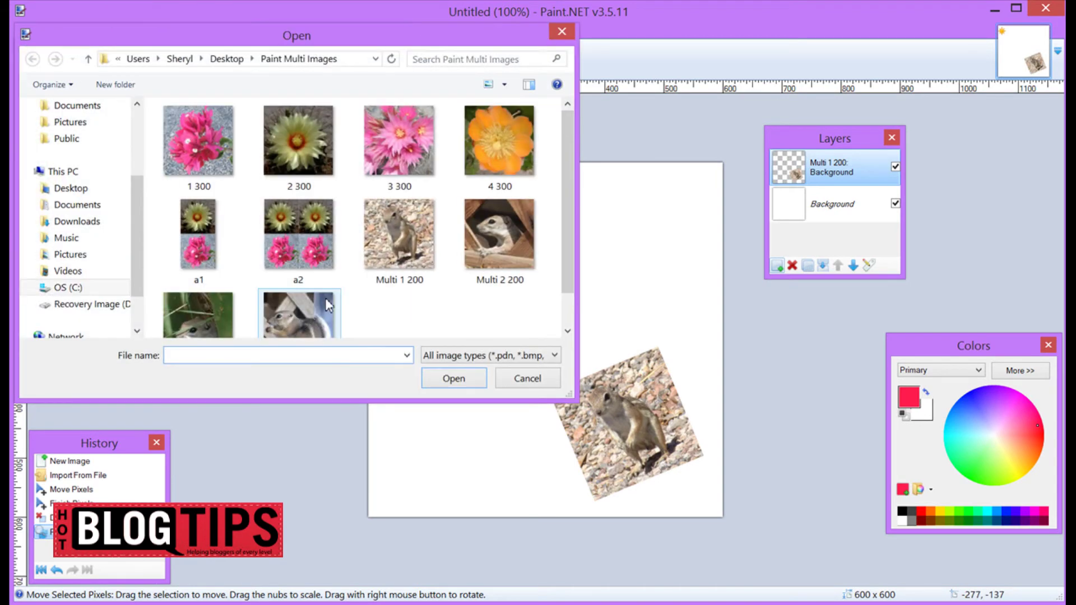
pyautogui.click(483, 285)
pyautogui.click(460, 380)
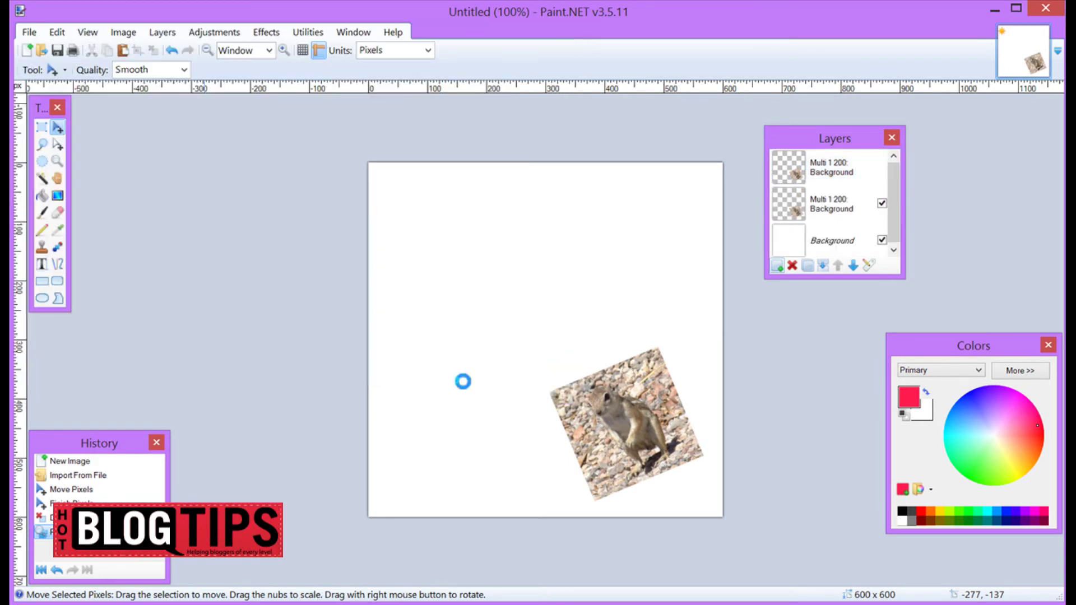
pyautogui.moveTo(435, 248); pyautogui.dragTo(464, 417)
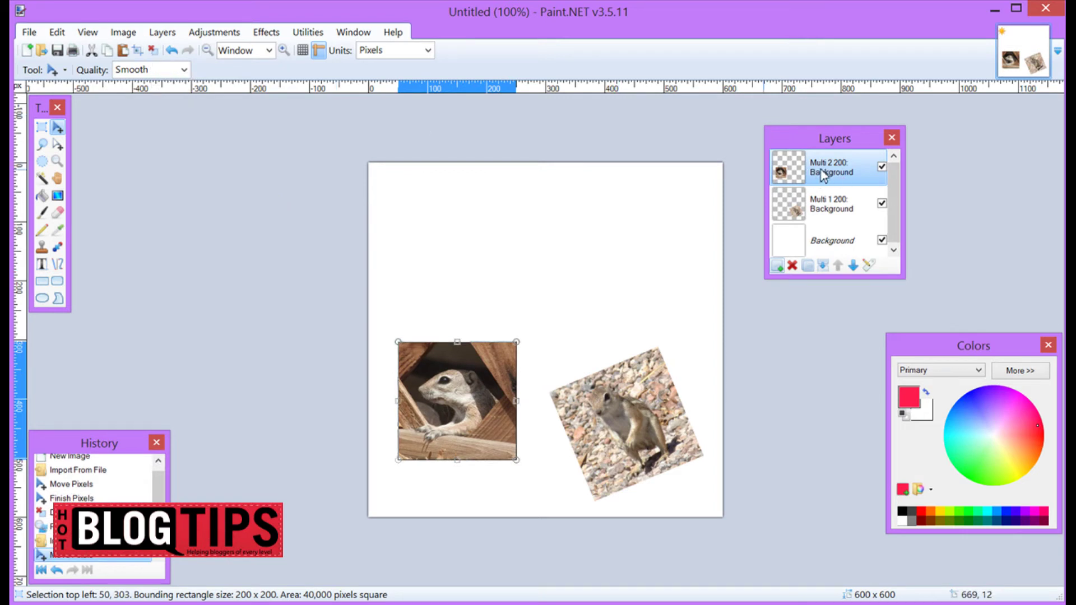
# Step: Deselect, then rotate the Multi 2 200 layer to -34.38° and pan it right and up
pyautogui.click(154, 51)
pyautogui.click(161, 32)
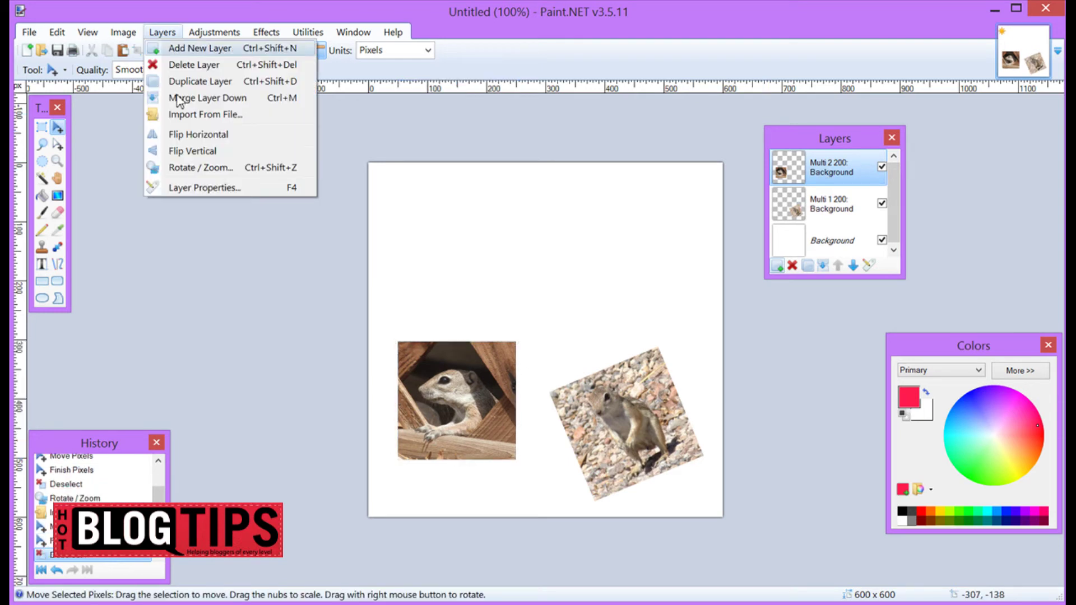
pyautogui.click(191, 168)
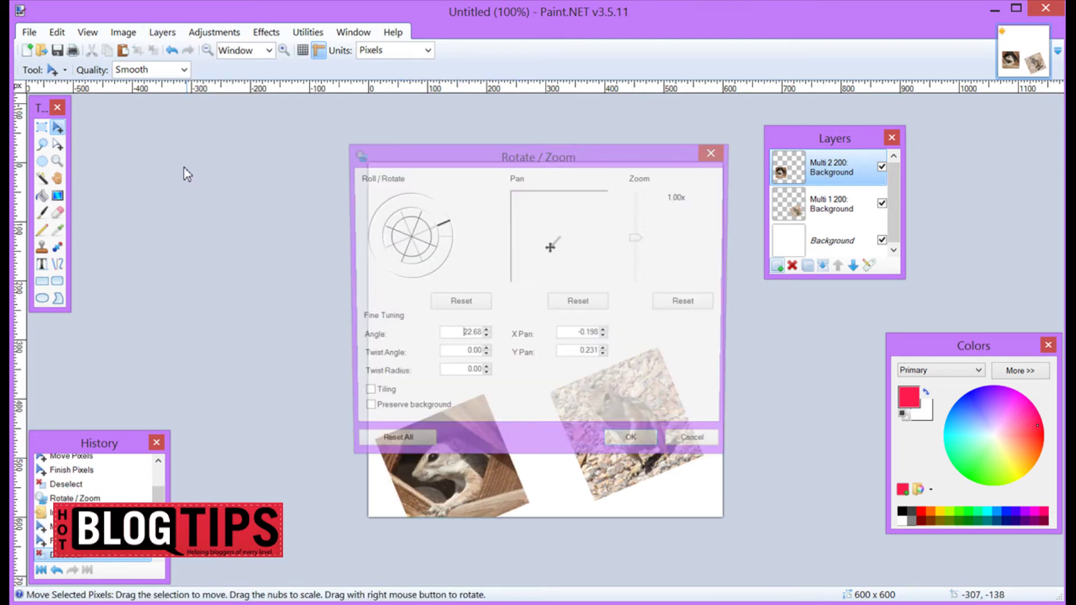
pyautogui.moveTo(493, 159); pyautogui.dragTo(780, 137)
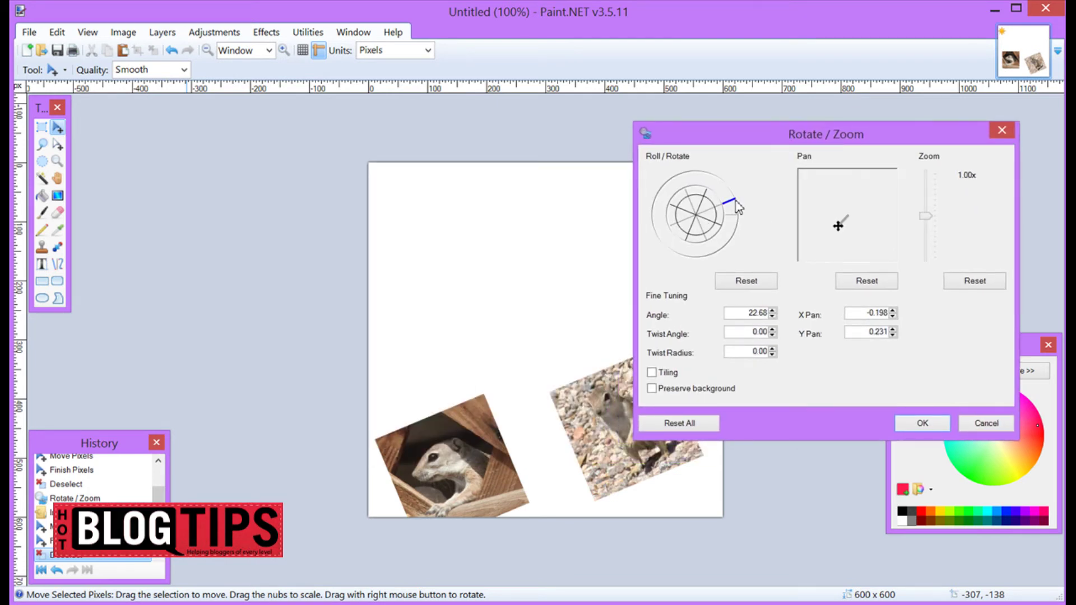
pyautogui.moveTo(738, 207); pyautogui.dragTo(731, 243)
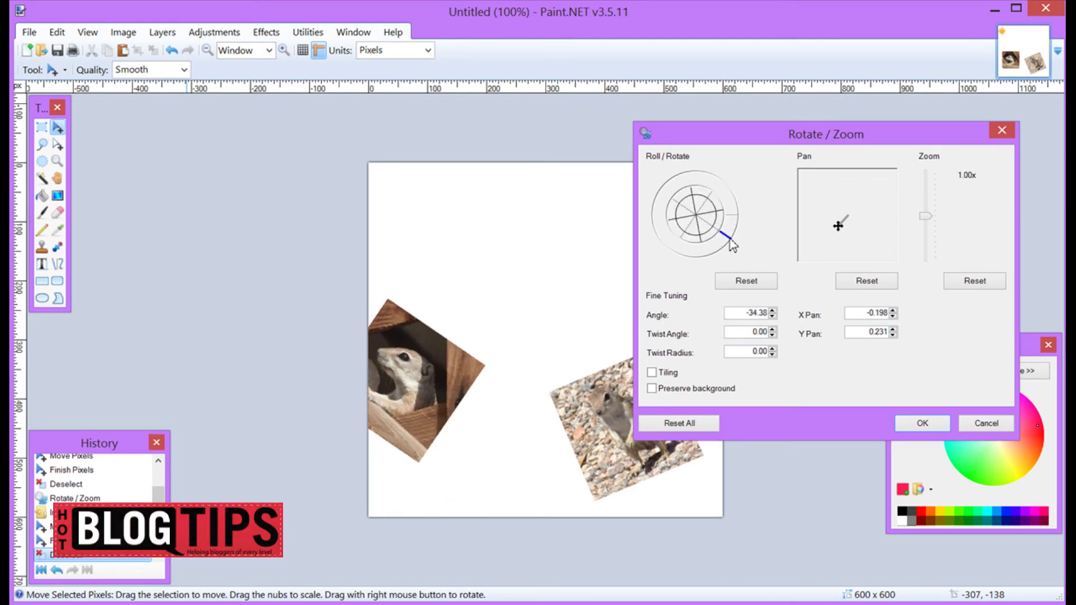
pyautogui.moveTo(840, 229); pyautogui.dragTo(856, 221)
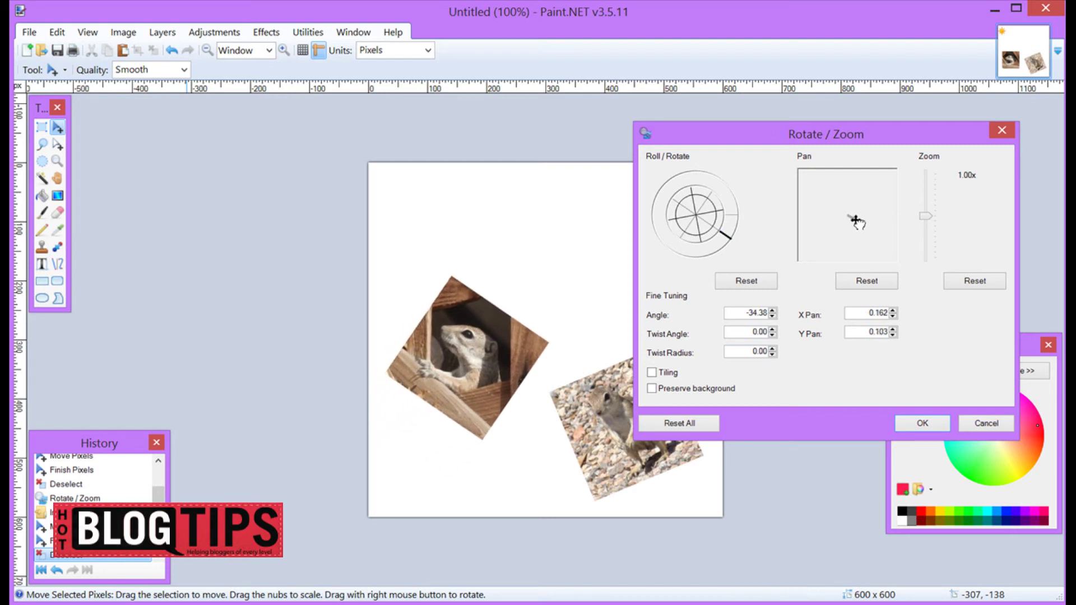
pyautogui.click(922, 423)
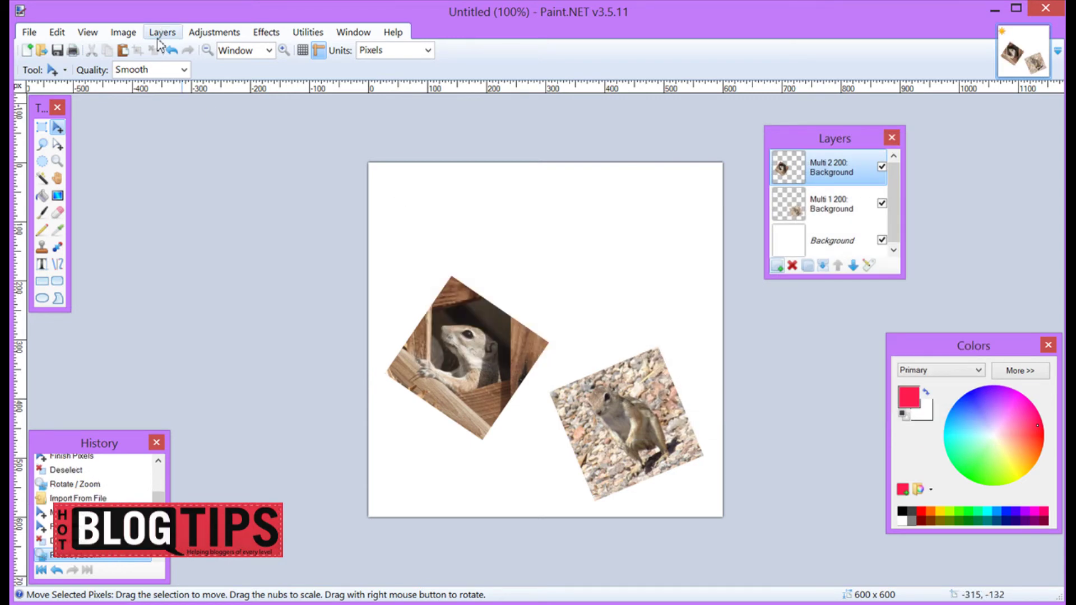
# Step: Import Multi 4 200 as a new layer, place it at the upper right, and deselect
pyautogui.click(161, 33)
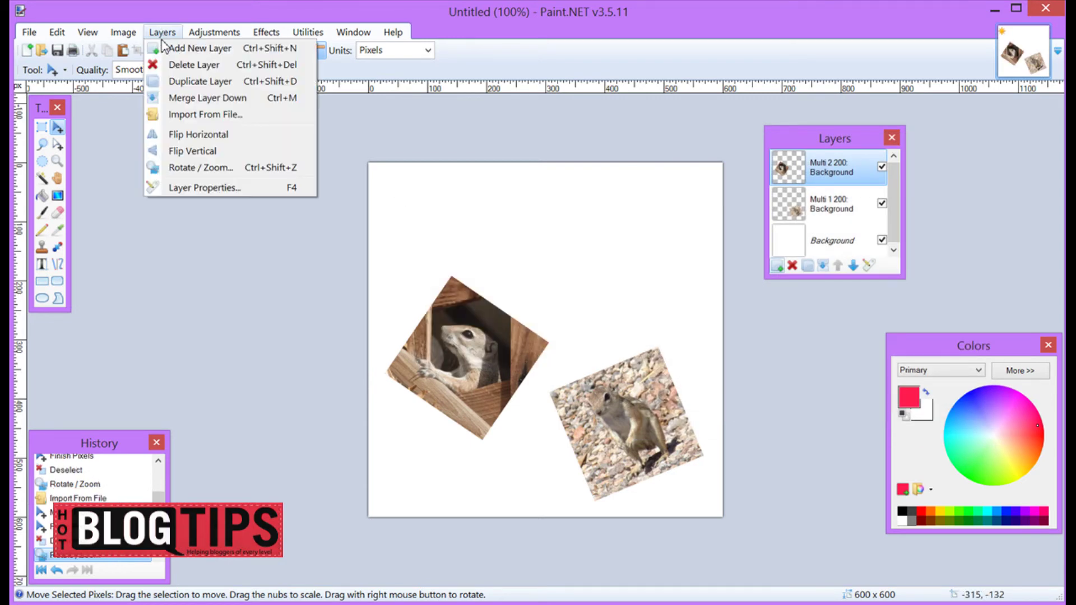
pyautogui.click(176, 112)
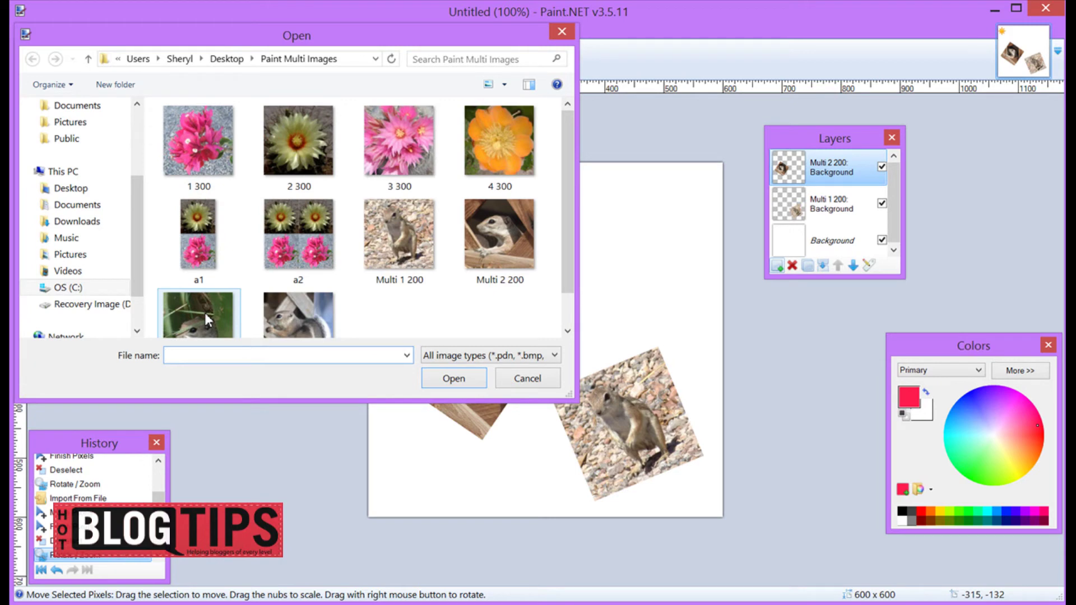
pyautogui.click(292, 333)
pyautogui.click(449, 379)
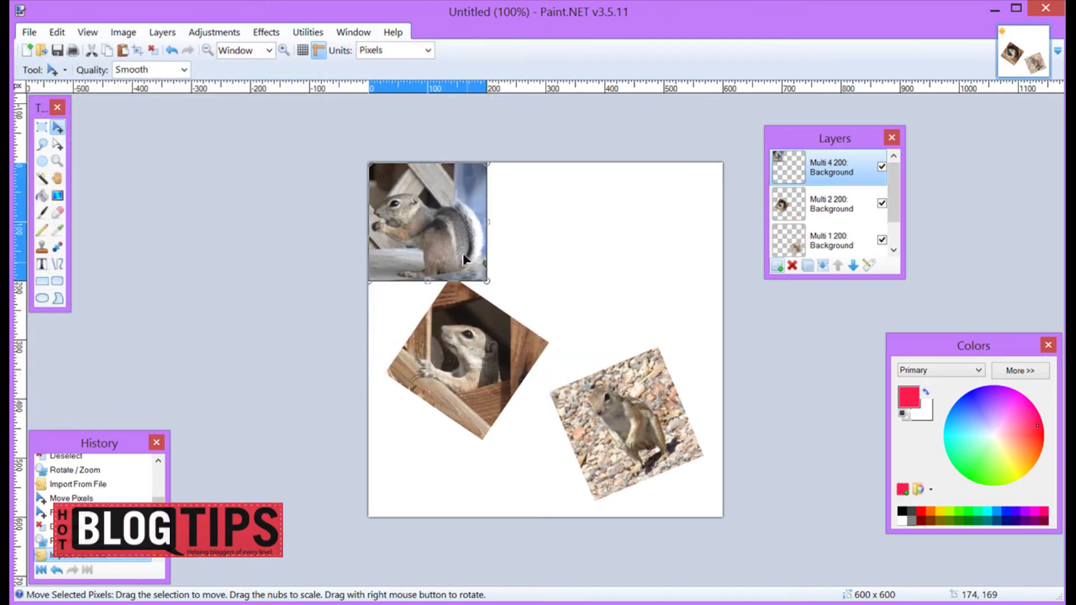
pyautogui.moveTo(444, 238); pyautogui.dragTo(638, 265)
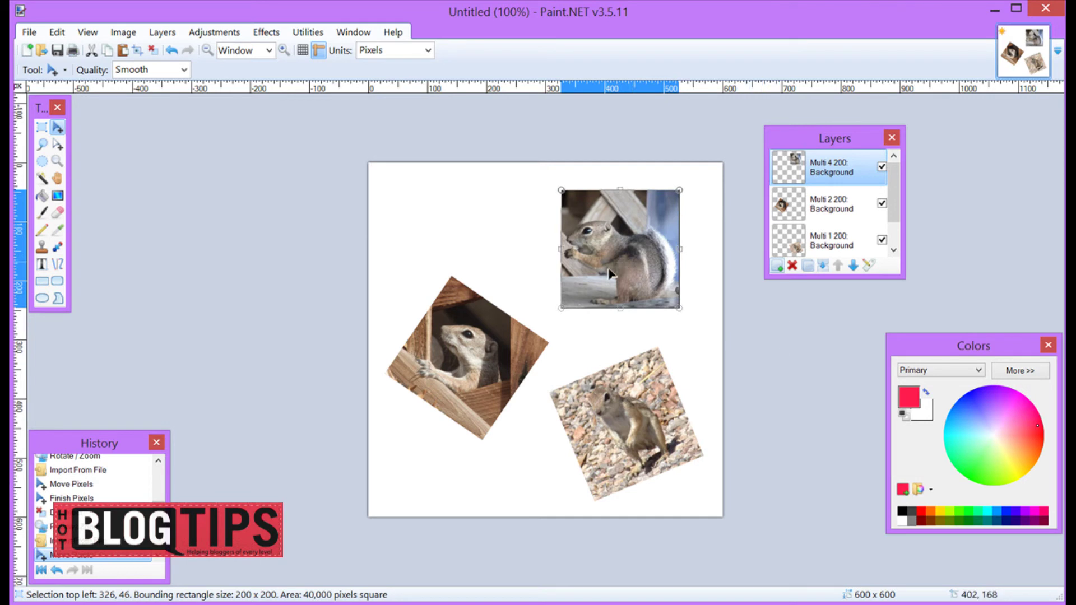
pyautogui.click(153, 50)
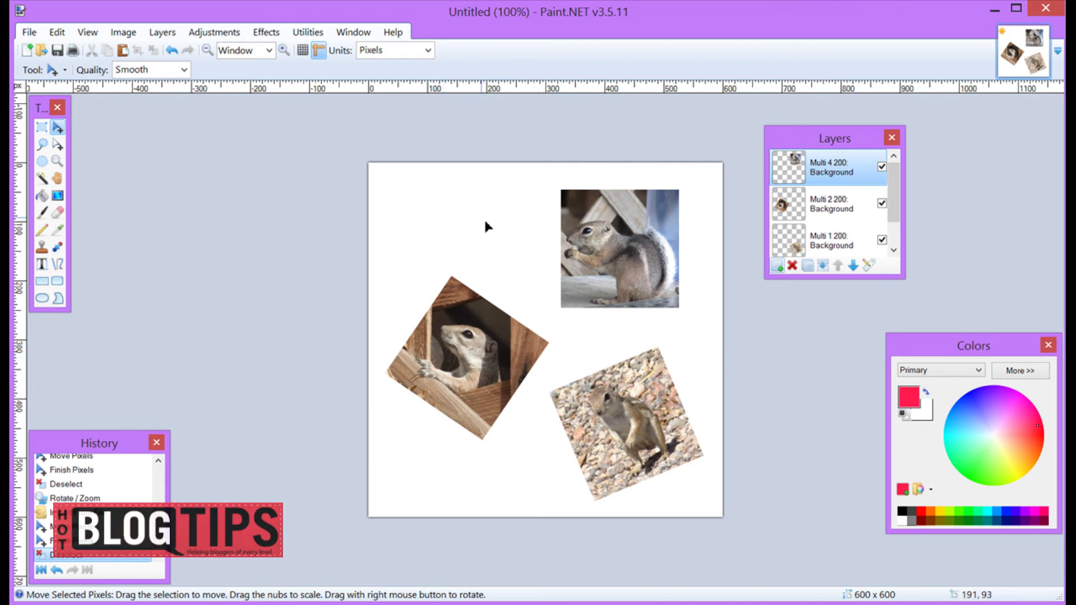
# Step: Select the Background layer and fill it with red using the Paint Bucket
pyautogui.moveTo(892, 200); pyautogui.dragTo(892, 226)
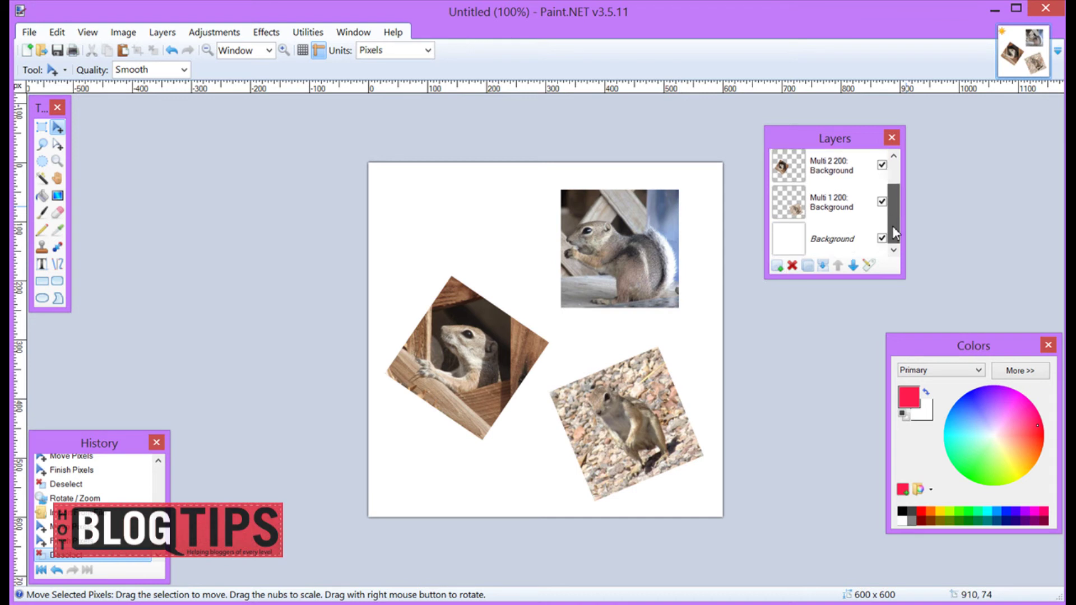
pyautogui.click(835, 246)
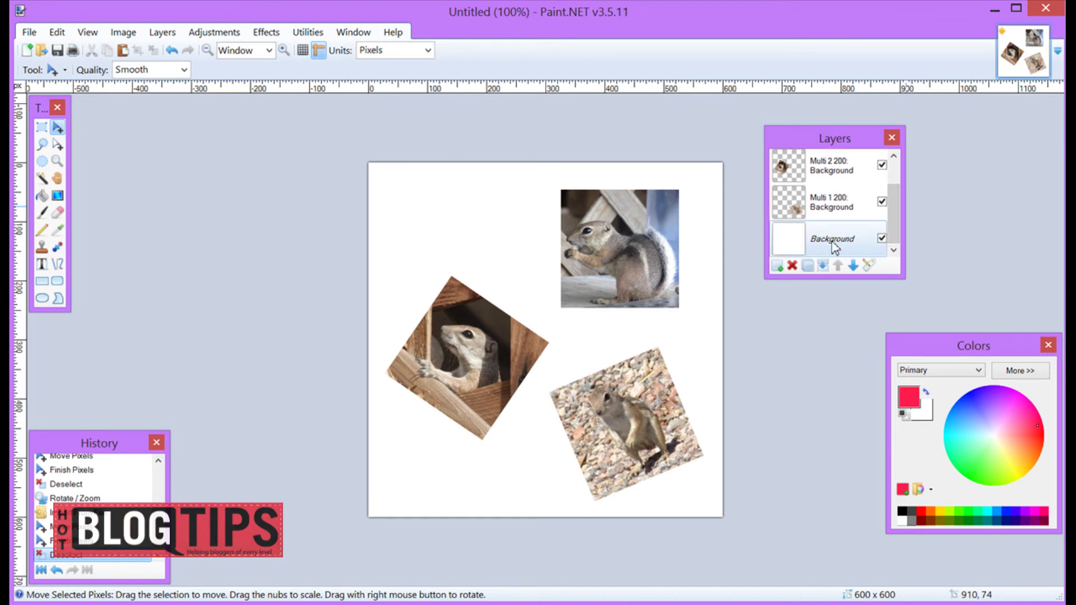
pyautogui.click(834, 247)
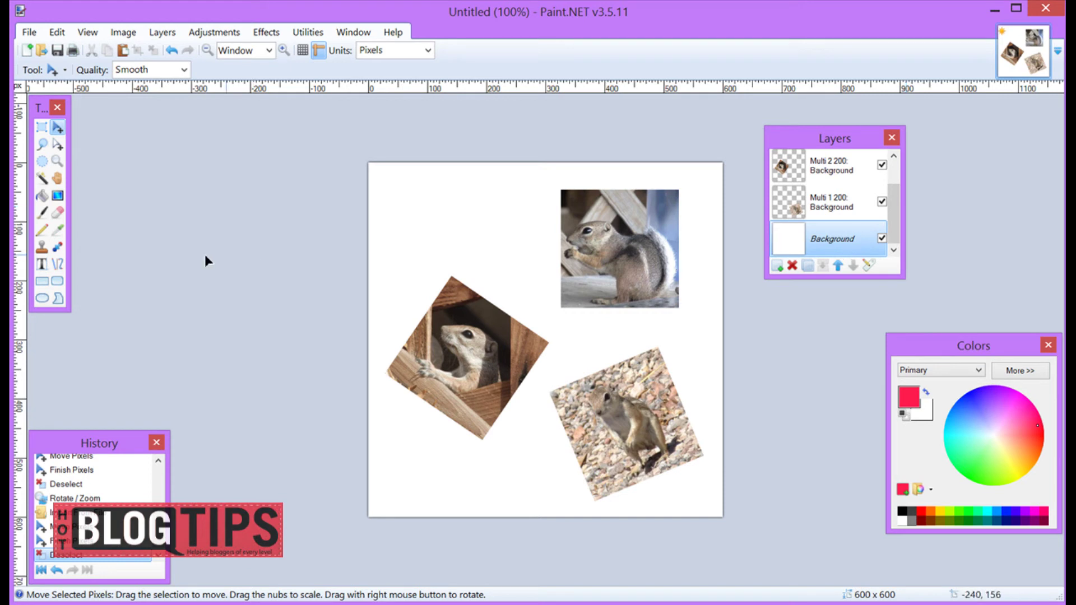
pyautogui.click(42, 196)
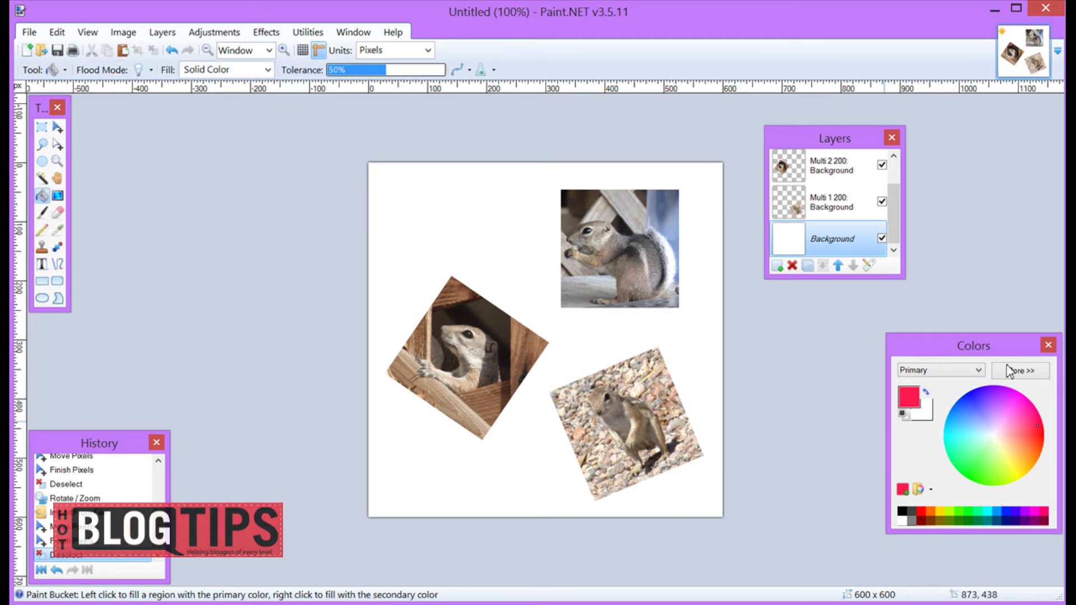
pyautogui.moveTo(999, 357); pyautogui.dragTo(862, 330)
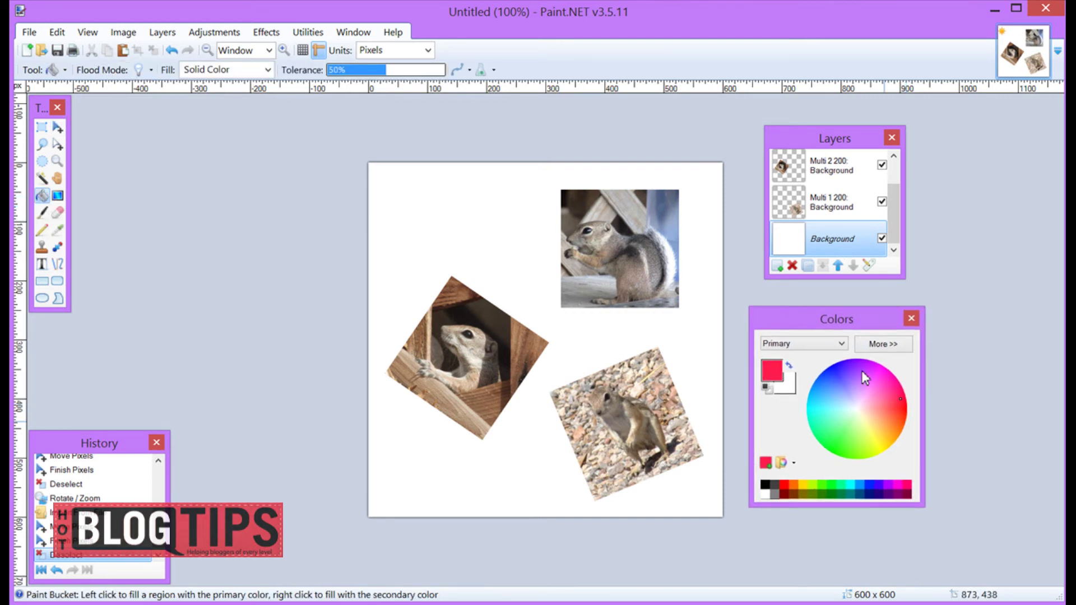
pyautogui.click(504, 266)
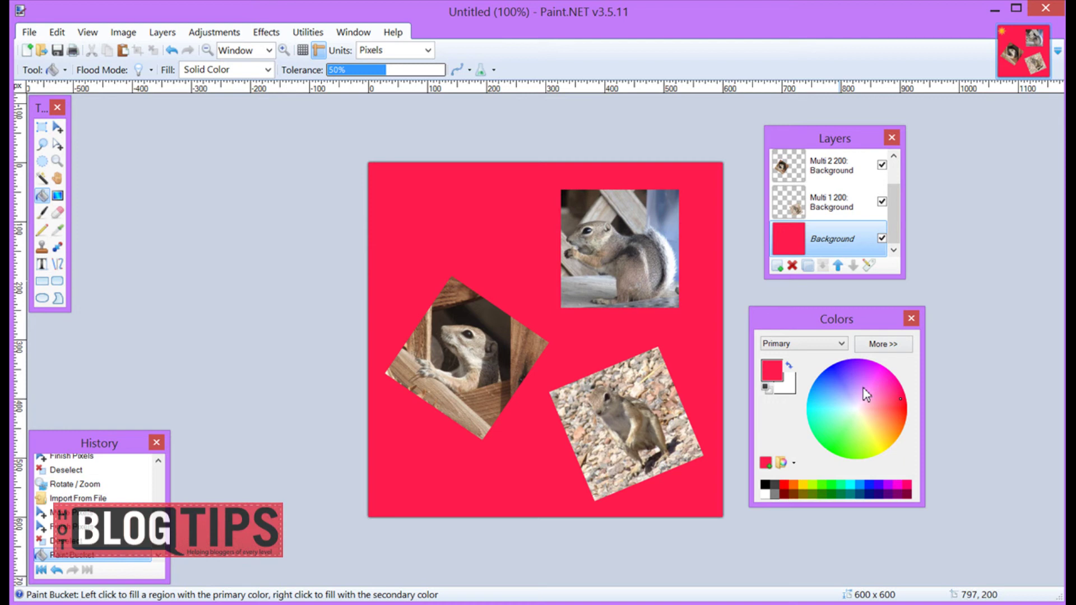
# Step: Refill the background with pink, then hide and reshow it to compare
pyautogui.click(875, 388)
pyautogui.click(615, 344)
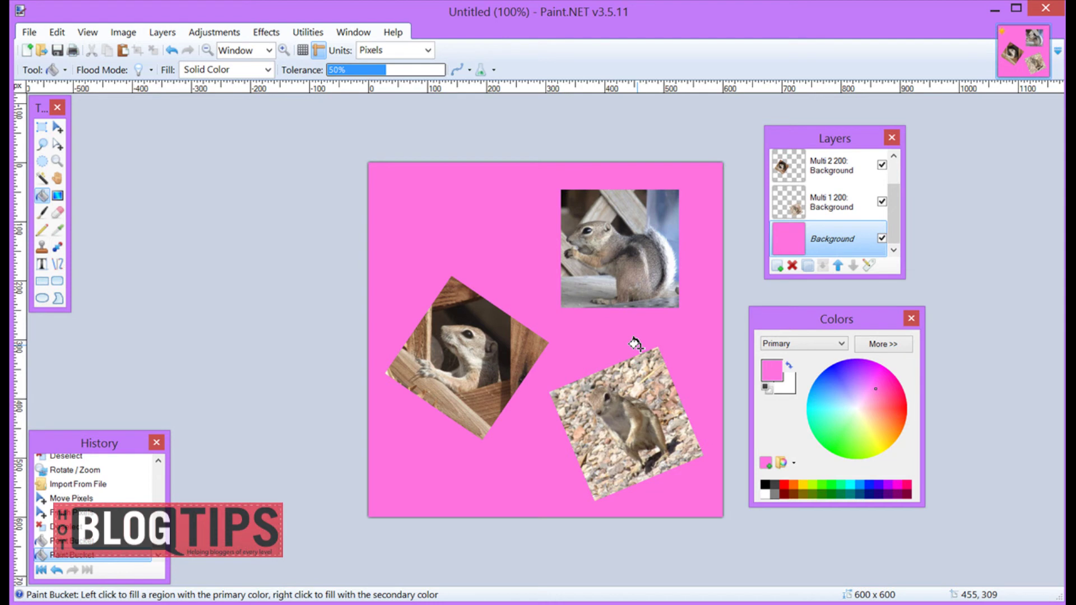
pyautogui.click(881, 238)
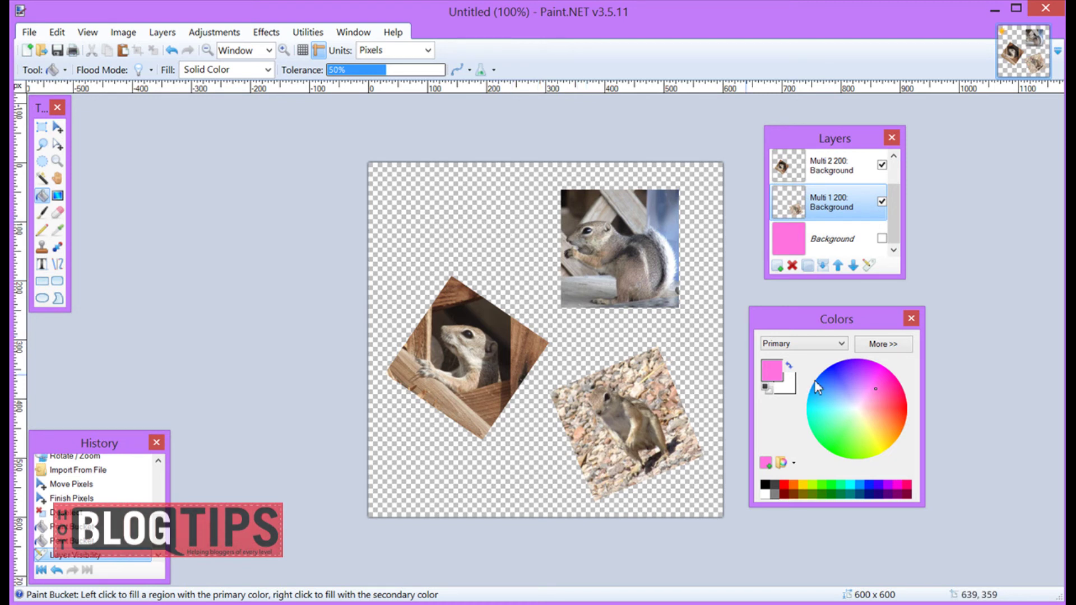
pyautogui.click(882, 239)
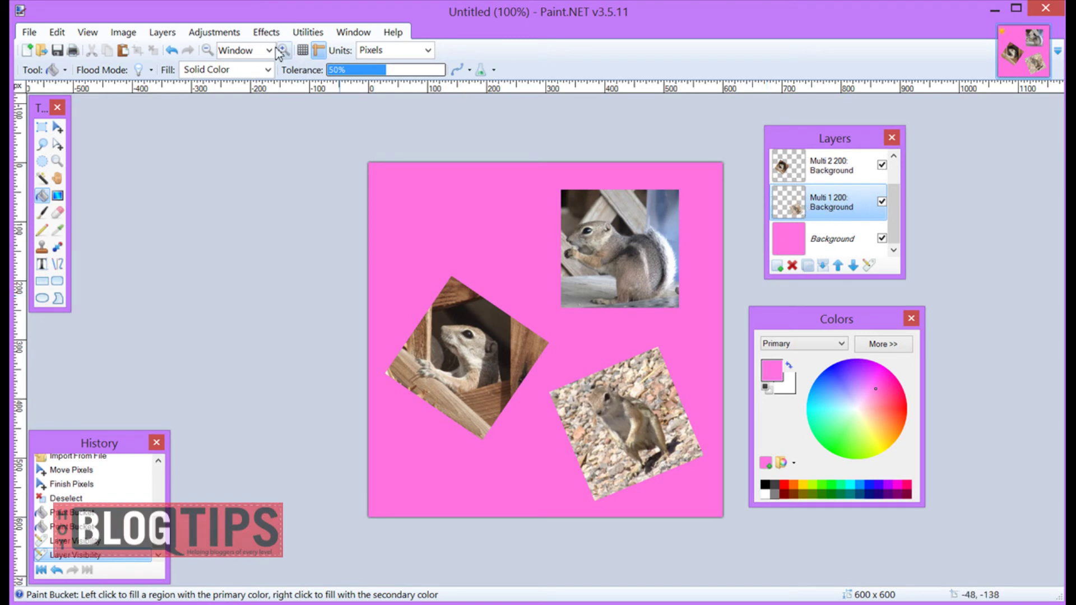
# Step: Apply Outline Object to the Multi 1 photo with a yellow outline of width 8
pyautogui.click(266, 32)
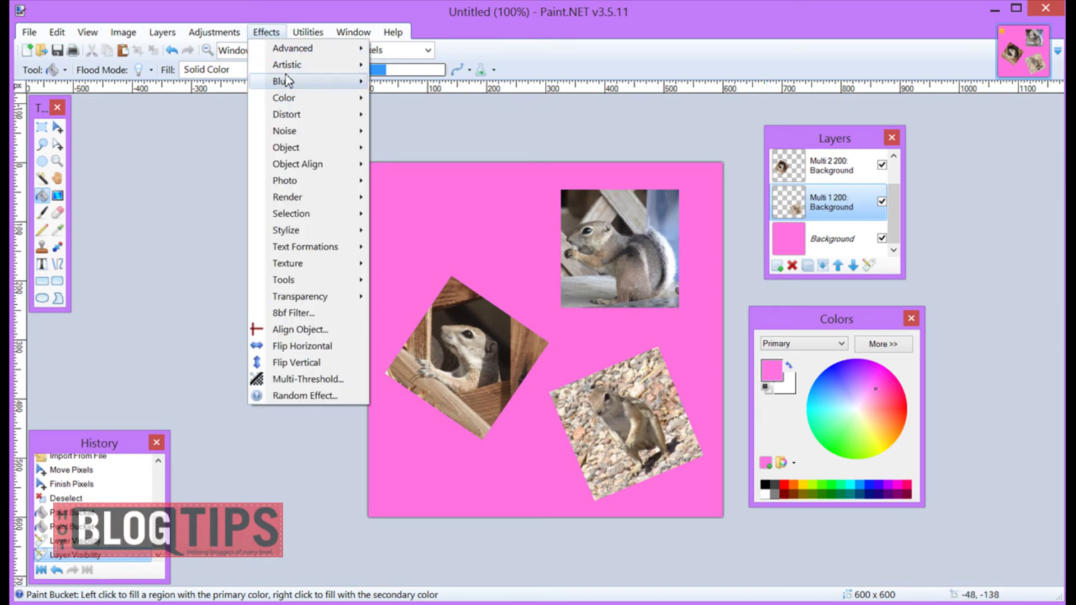
pyautogui.moveTo(295, 150)
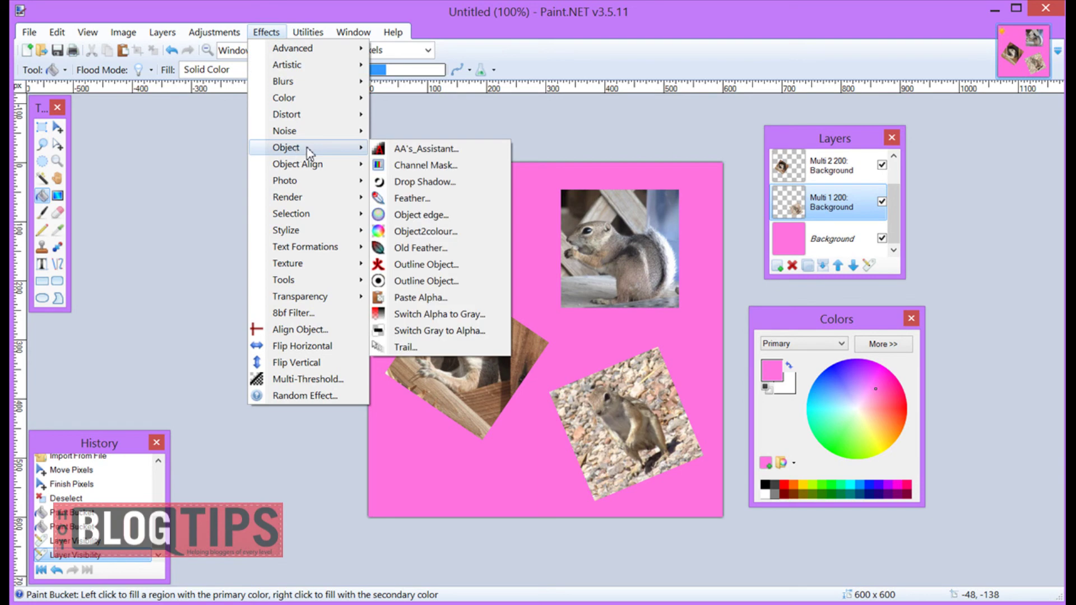
pyautogui.click(417, 268)
pyautogui.moveTo(511, 149); pyautogui.dragTo(180, 101)
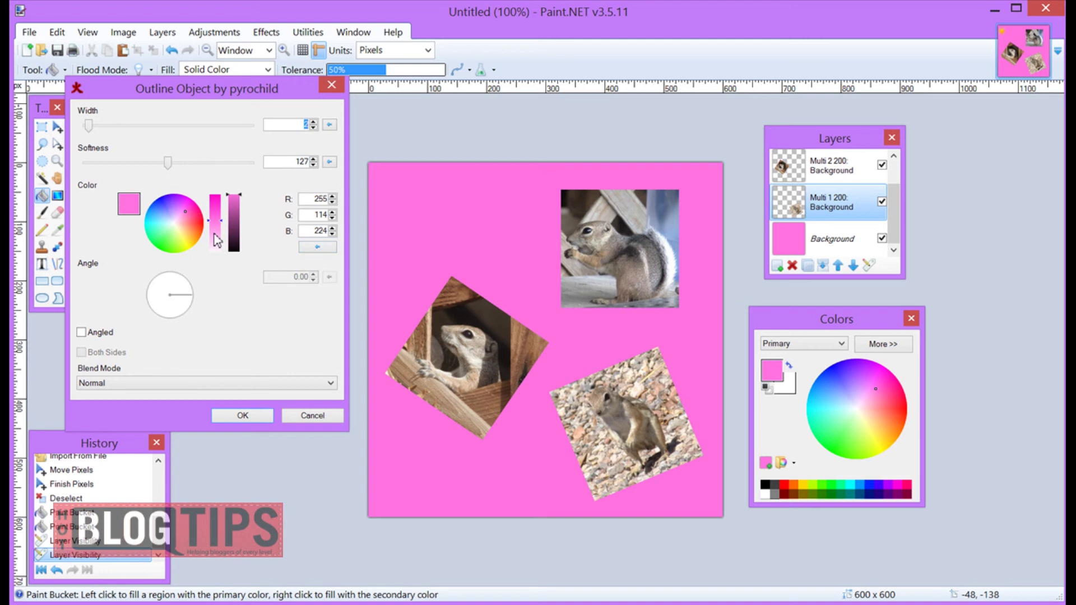
pyautogui.click(187, 246)
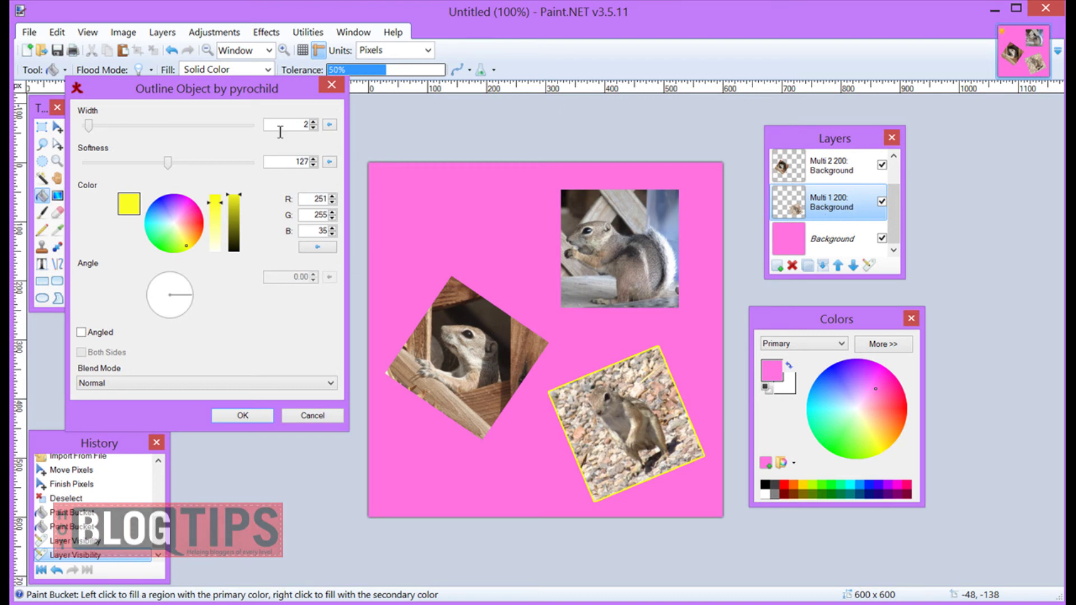
pyautogui.click(313, 122)
pyautogui.click(313, 122)
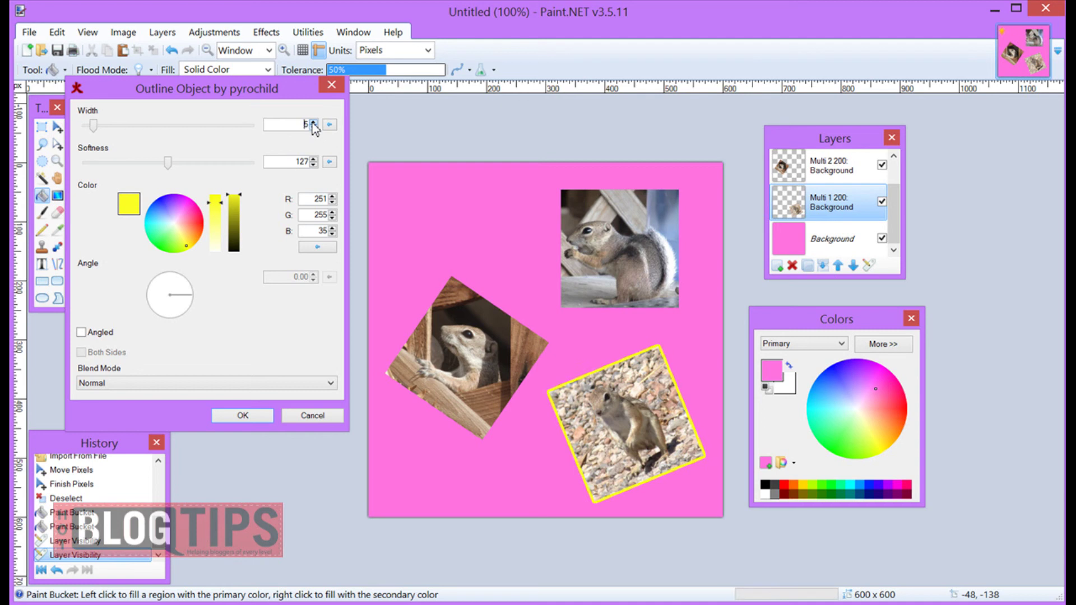
pyautogui.click(313, 122)
pyautogui.click(313, 123)
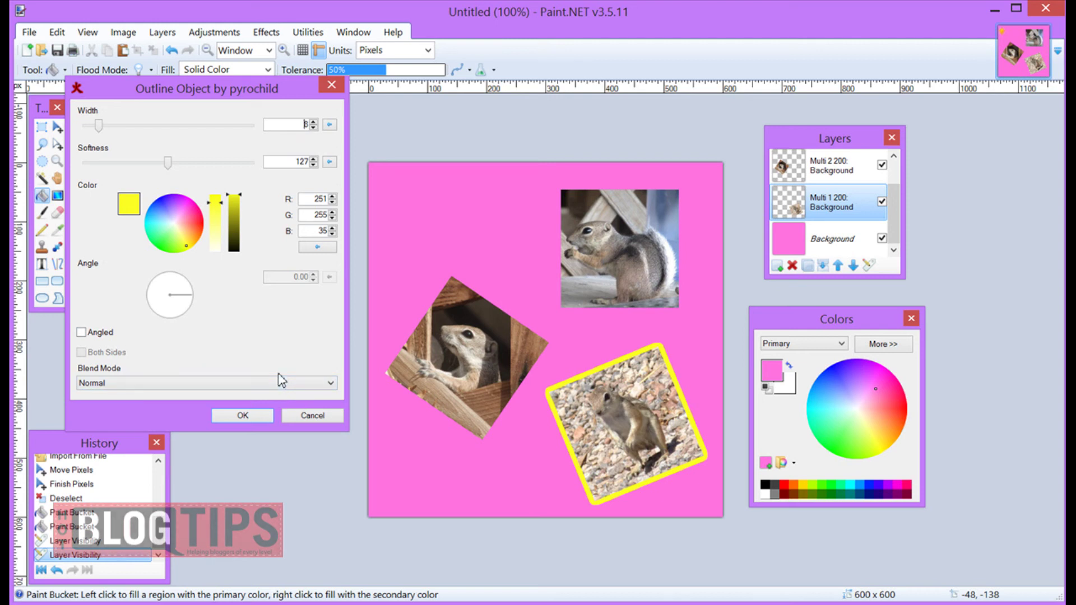
pyautogui.click(242, 416)
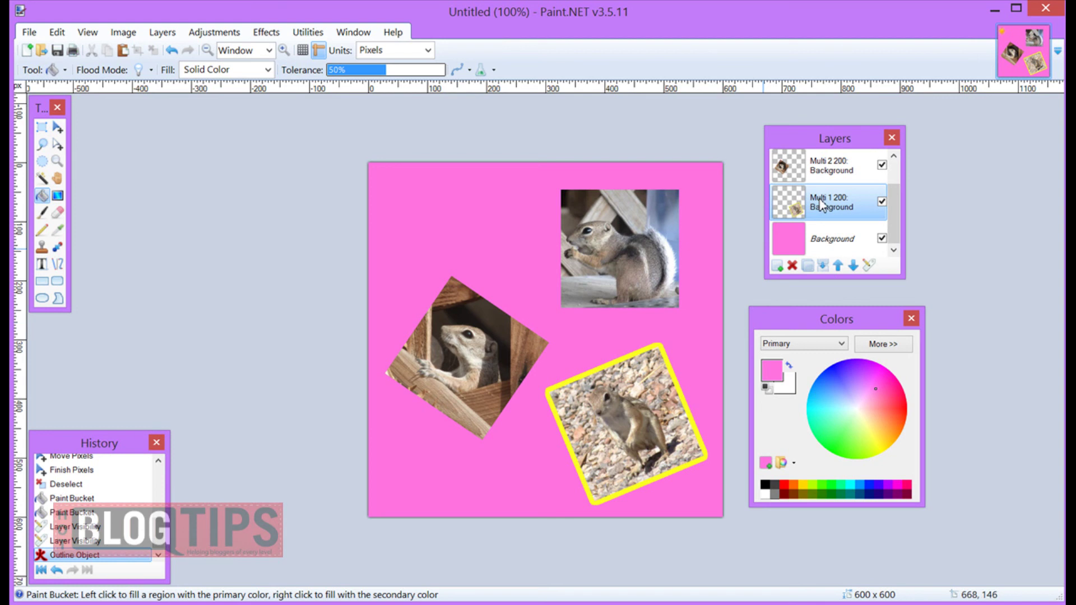
# Step: Open the Outline Object effect for the Multi 2 layer holding the left photo
pyautogui.click(829, 167)
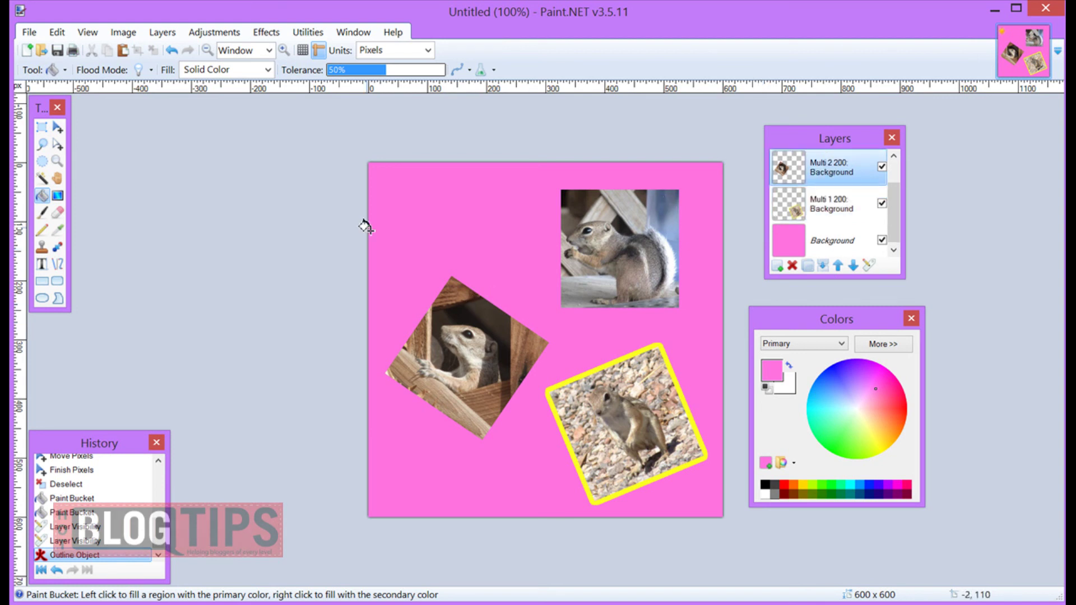
pyautogui.click(266, 32)
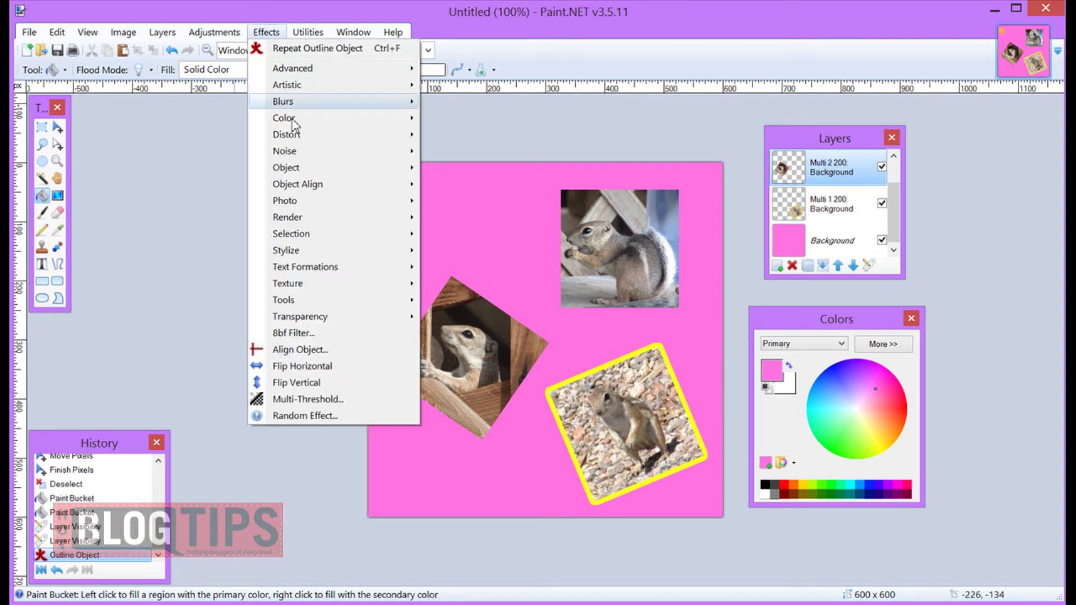
pyautogui.moveTo(331, 168)
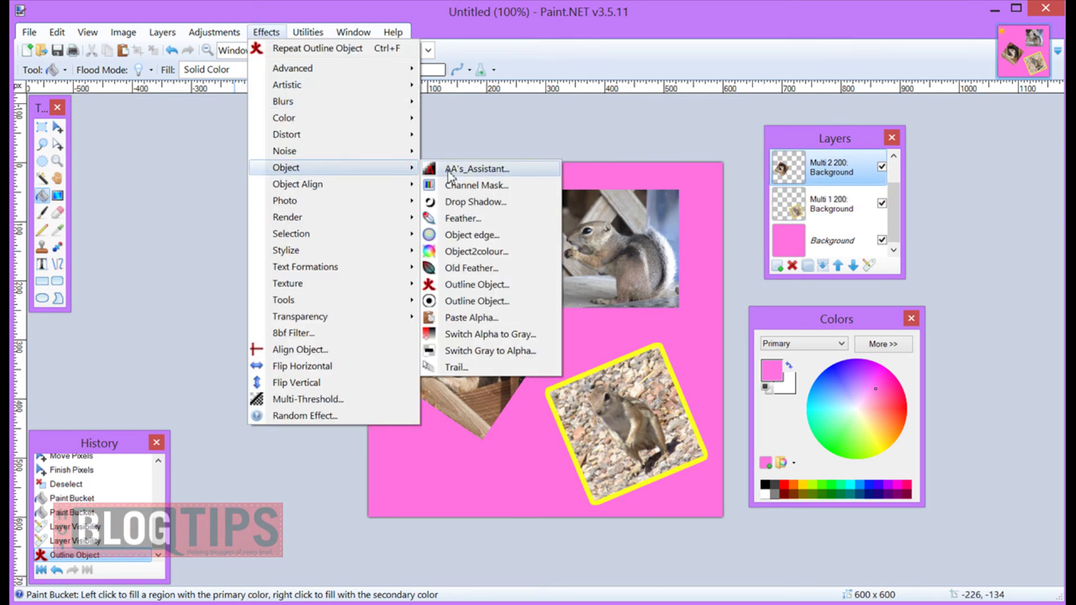
pyautogui.click(462, 286)
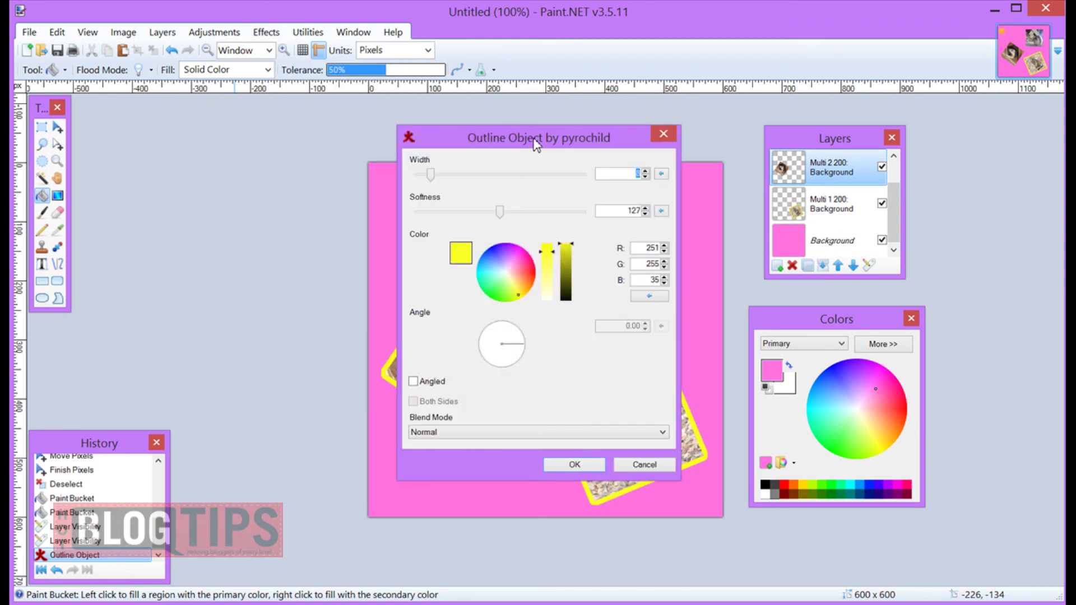
pyautogui.moveTo(536, 144); pyautogui.dragTo(818, 104)
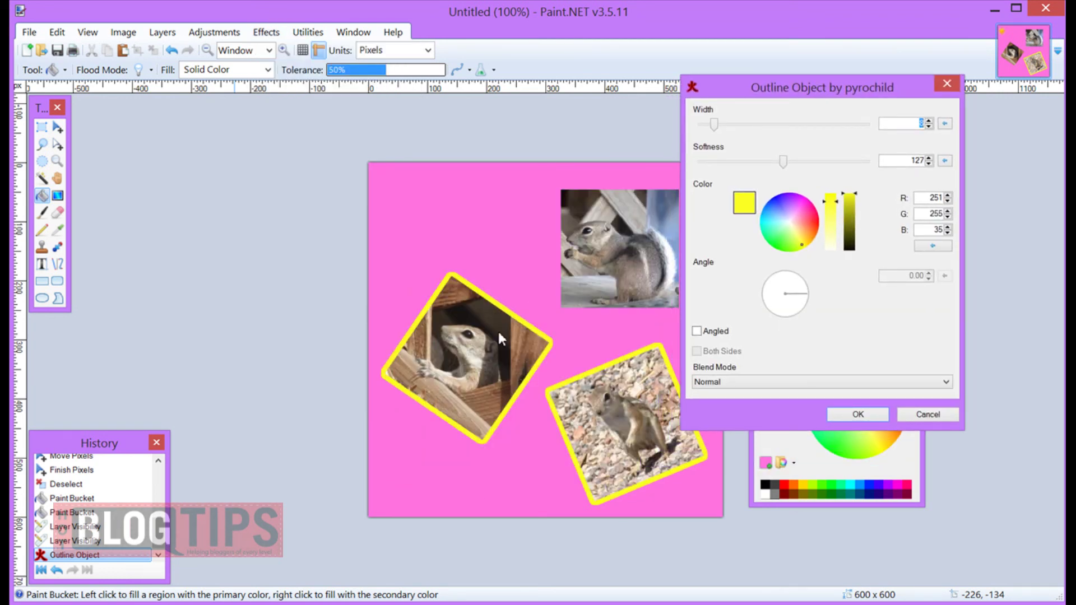
# Step: Apply a blue outline of width 16 to the tilted photo, then select the top Multi 4 200 layer
pyautogui.click(810, 216)
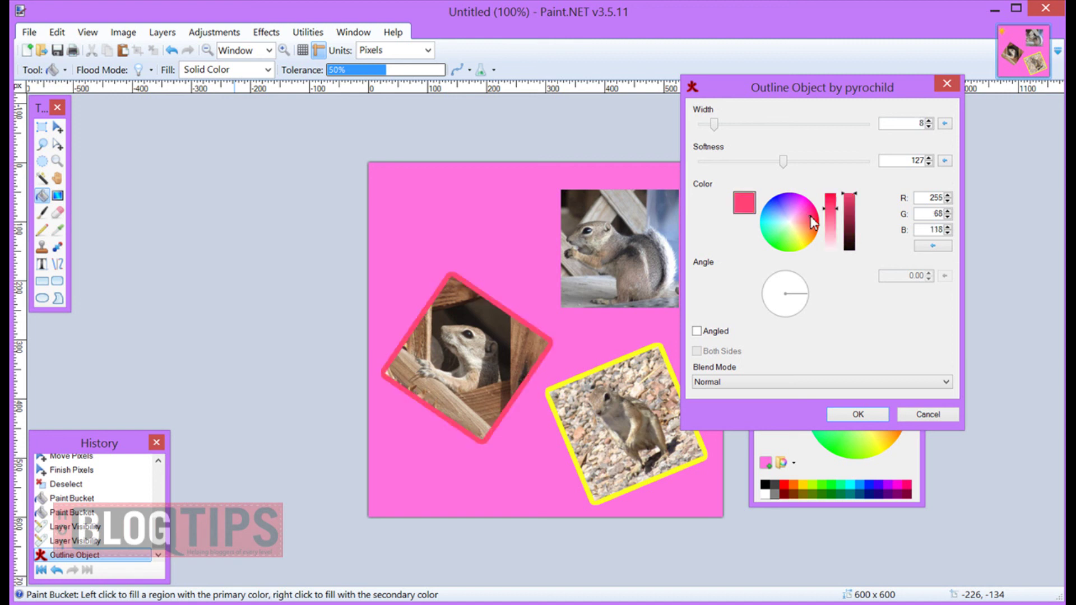
pyautogui.click(773, 235)
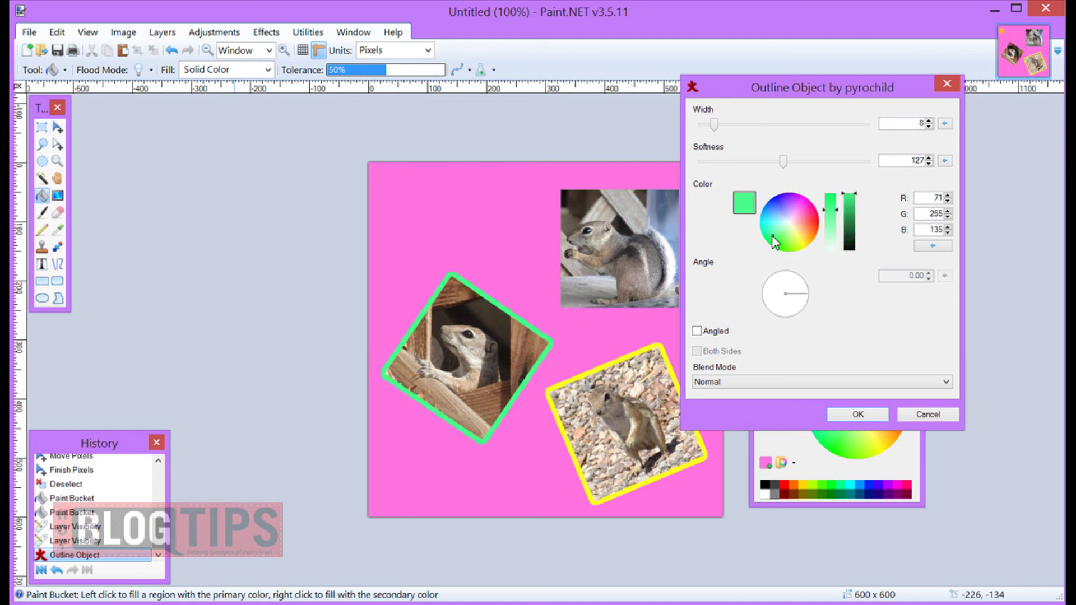
pyautogui.click(777, 205)
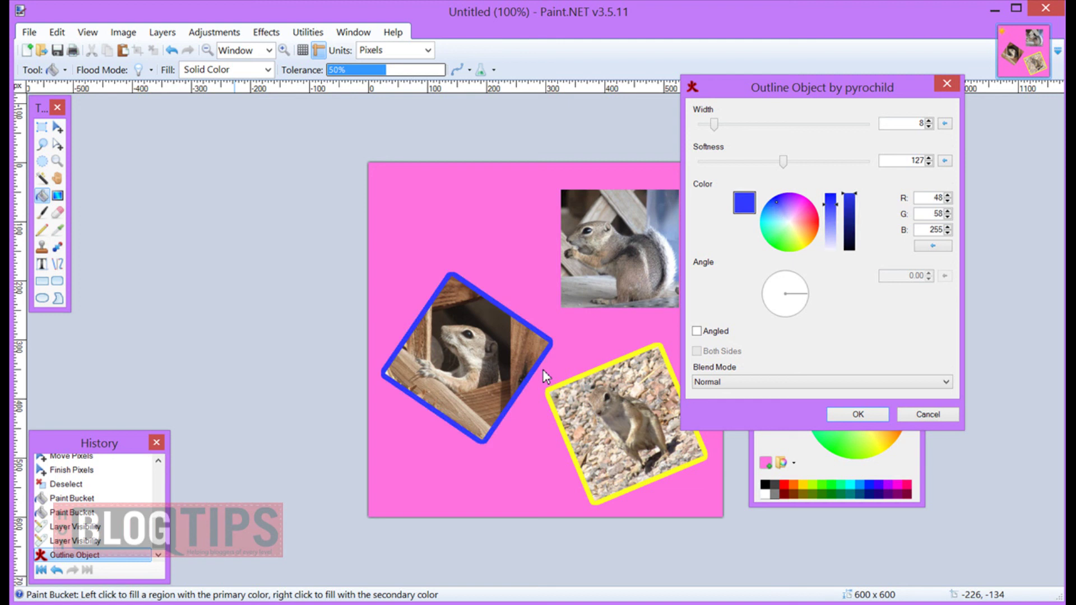
pyautogui.click(928, 121)
pyautogui.click(928, 121)
pyautogui.click(928, 121)
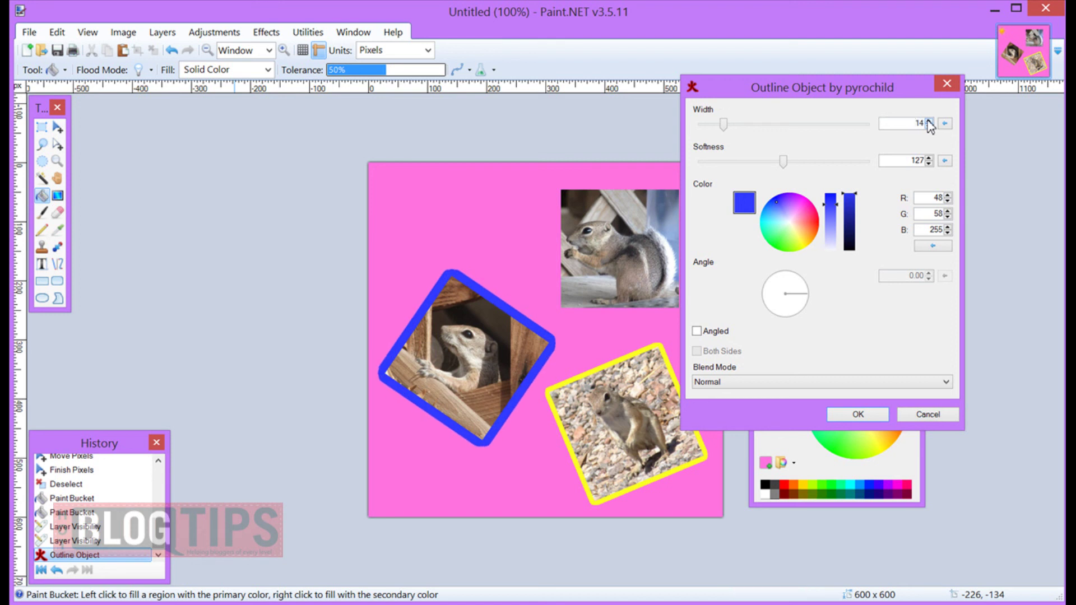
pyautogui.click(928, 121)
pyautogui.click(928, 121)
pyautogui.click(857, 414)
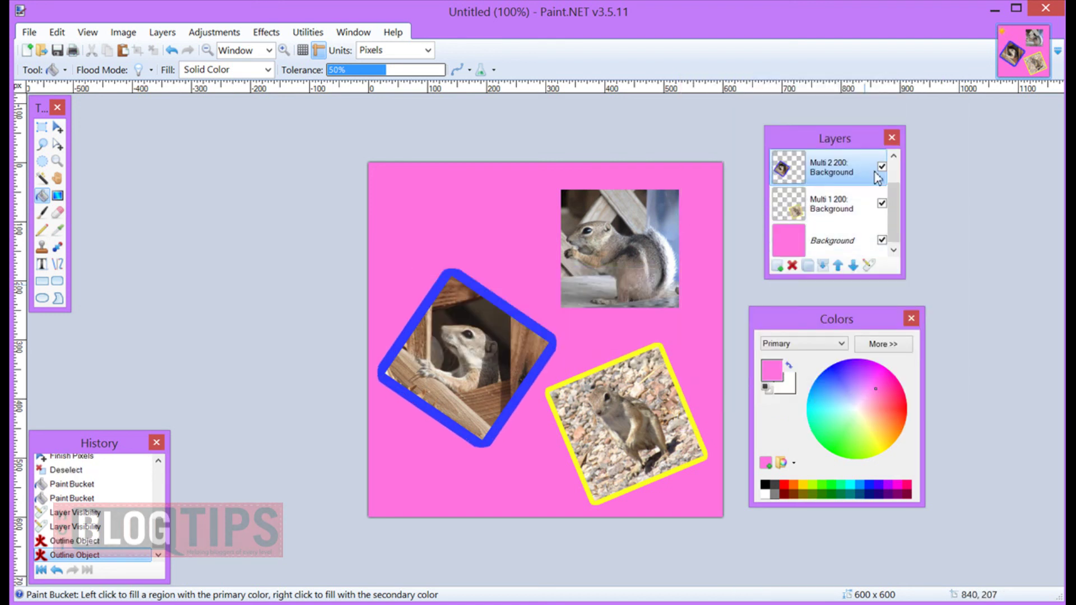
pyautogui.scroll(1, 878, 178)
pyautogui.click(874, 171)
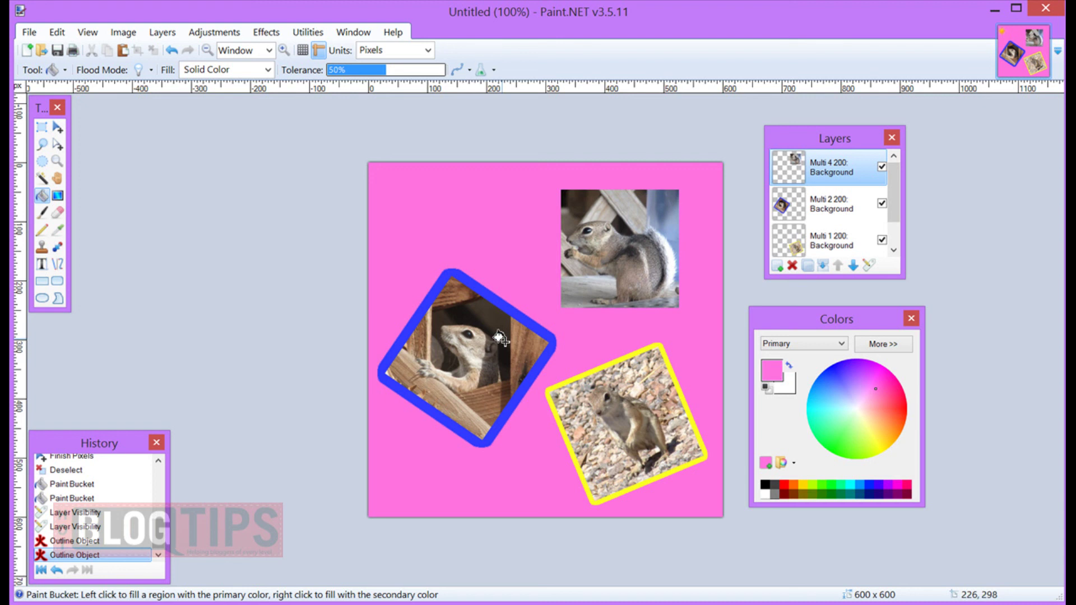
# Step: In Save As, name the file 'a 3' and choose PNG as the file type
pyautogui.click(30, 32)
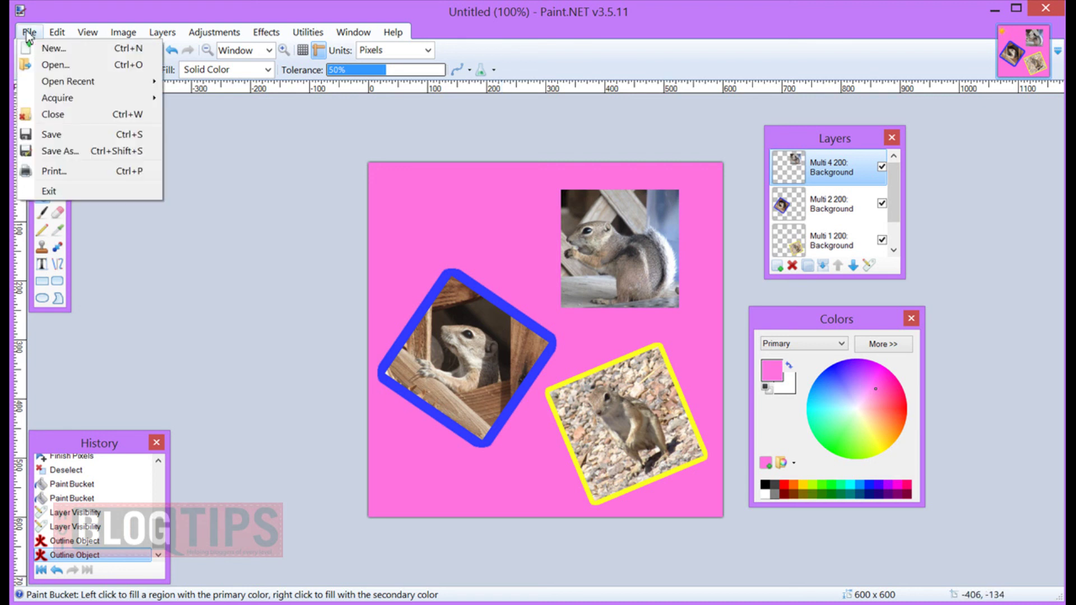
pyautogui.click(54, 151)
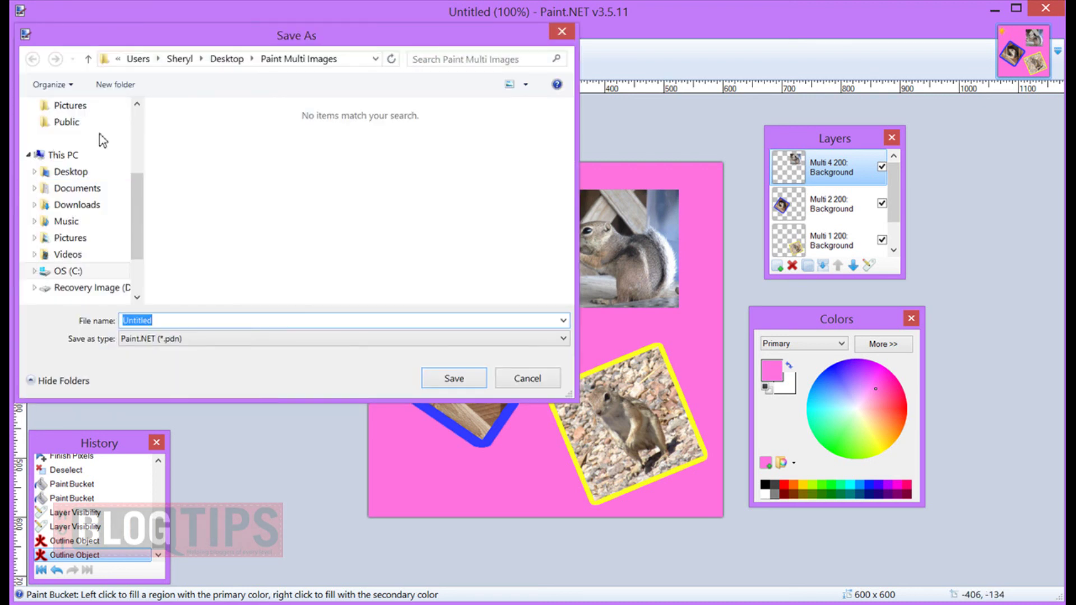
pyautogui.press('BackSpace')
pyautogui.write('a 3')
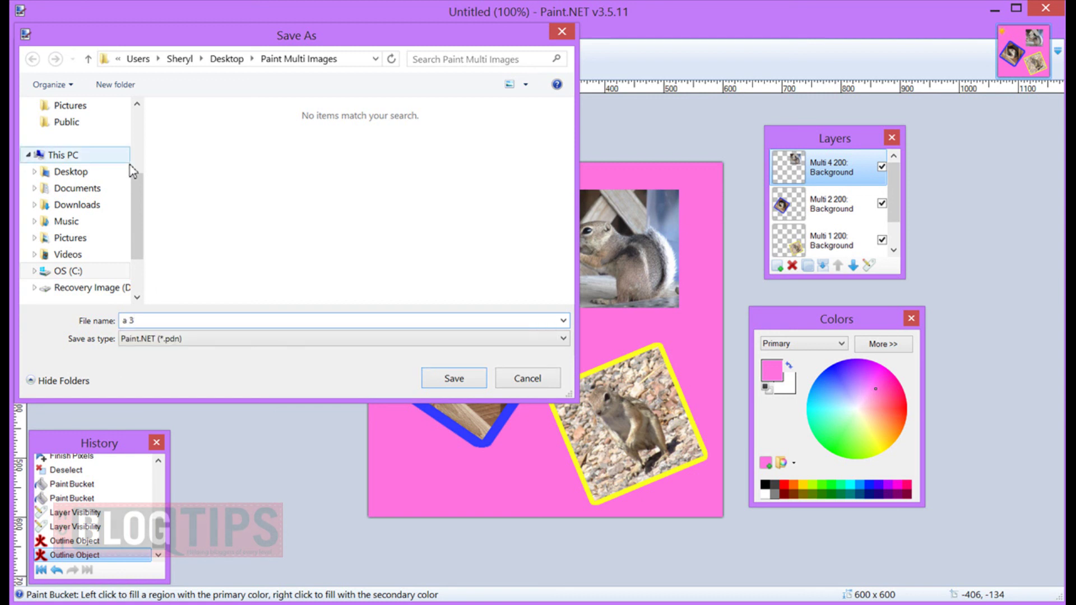
pyautogui.click(250, 340)
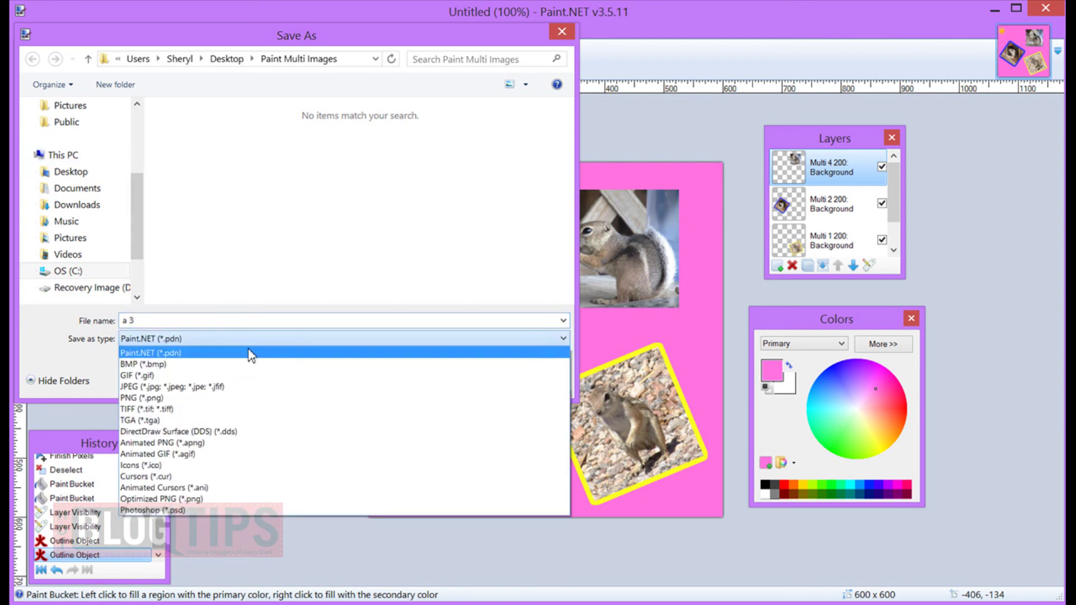
pyautogui.click(243, 397)
# Step: Save the PNG, accepting the default settings and flattening the image into one layer
pyautogui.click(451, 377)
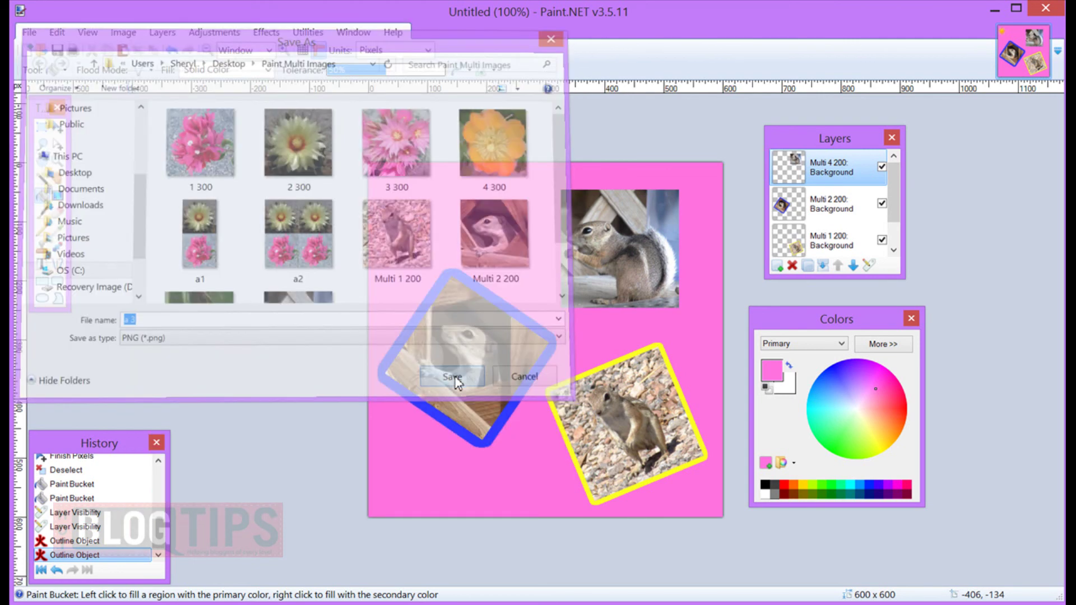
pyautogui.click(725, 448)
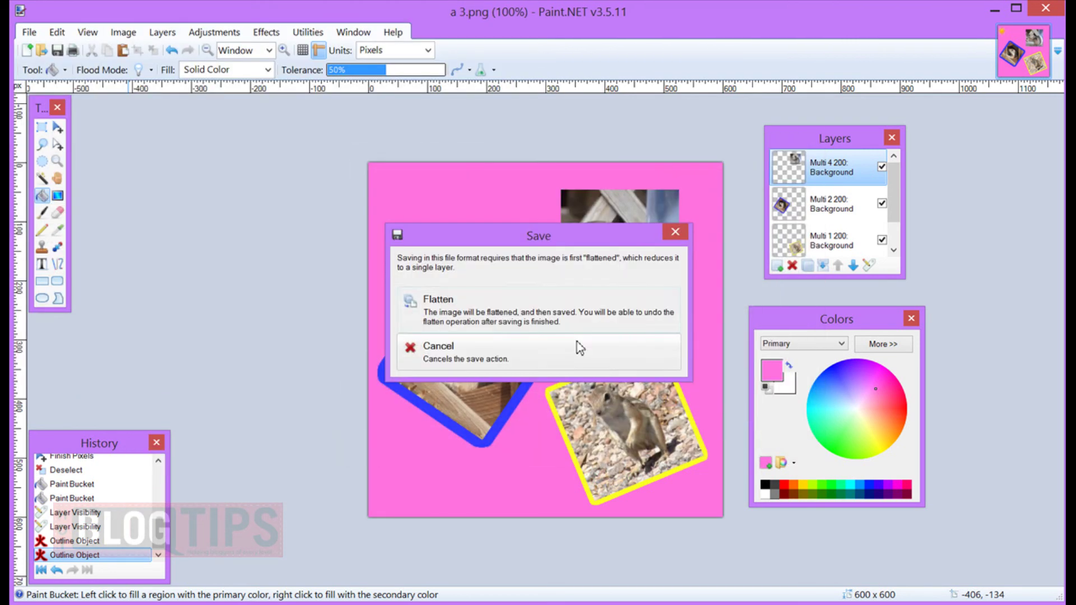
pyautogui.click(547, 321)
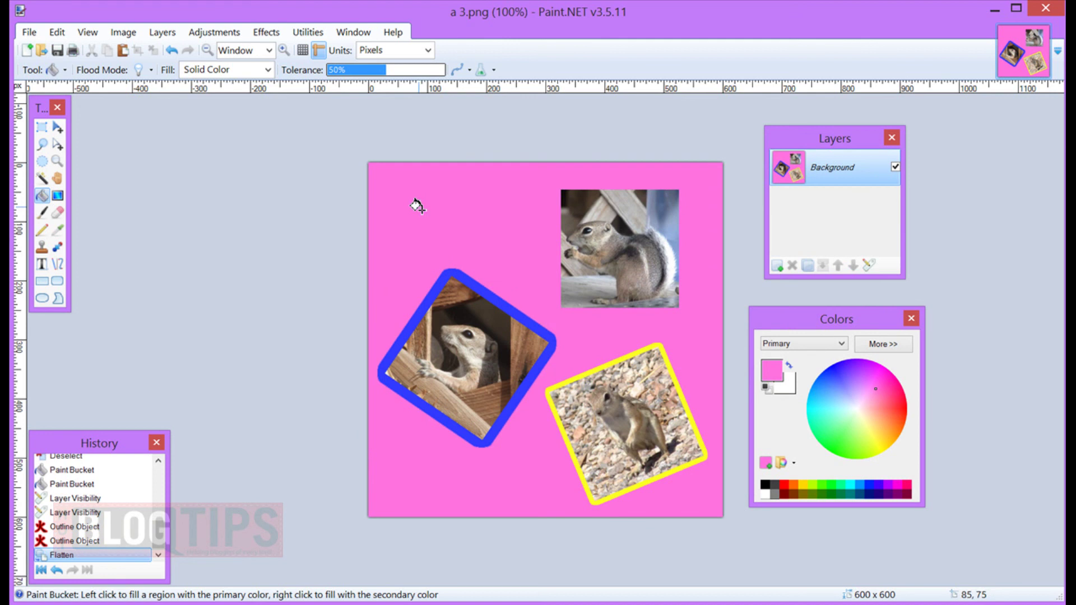